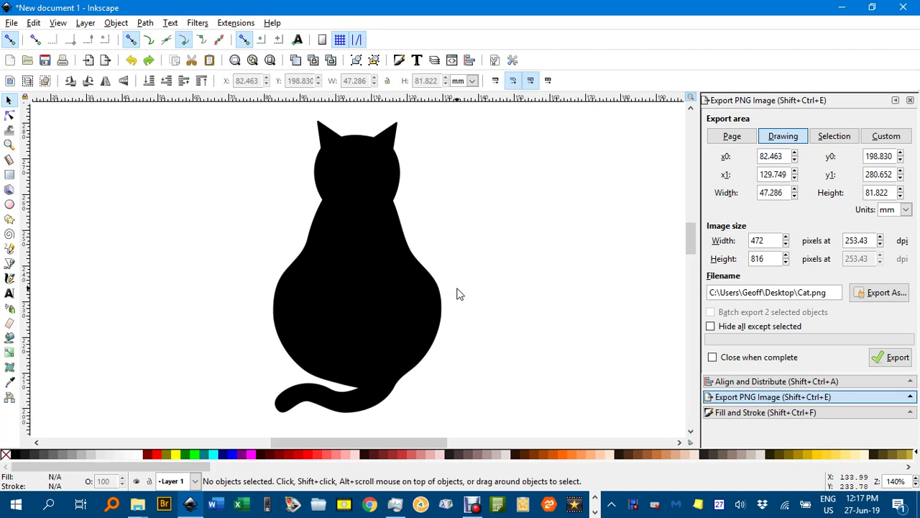
- Select the cat image, try a red fill, undo it, and re-centre the view
{"action": "left_click", "coordinate": [379, 286]}
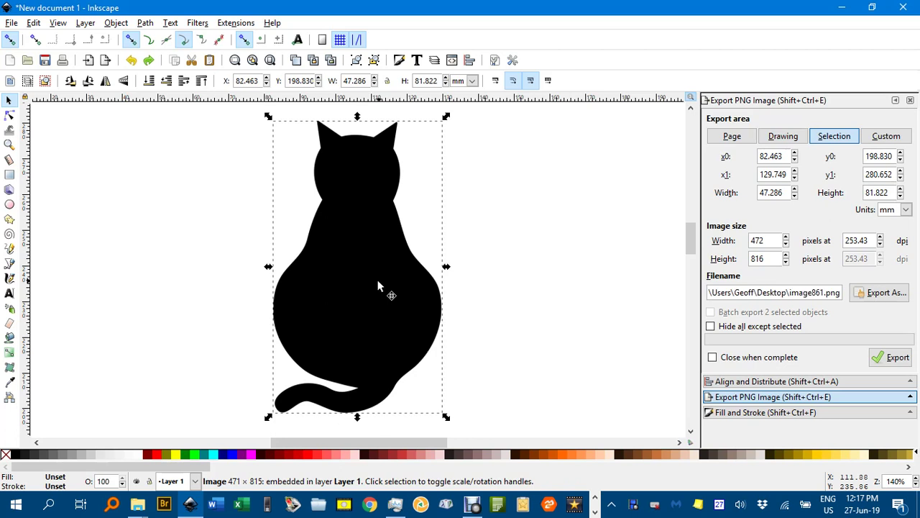
{"action": "left_click", "coordinate": [156, 455]}
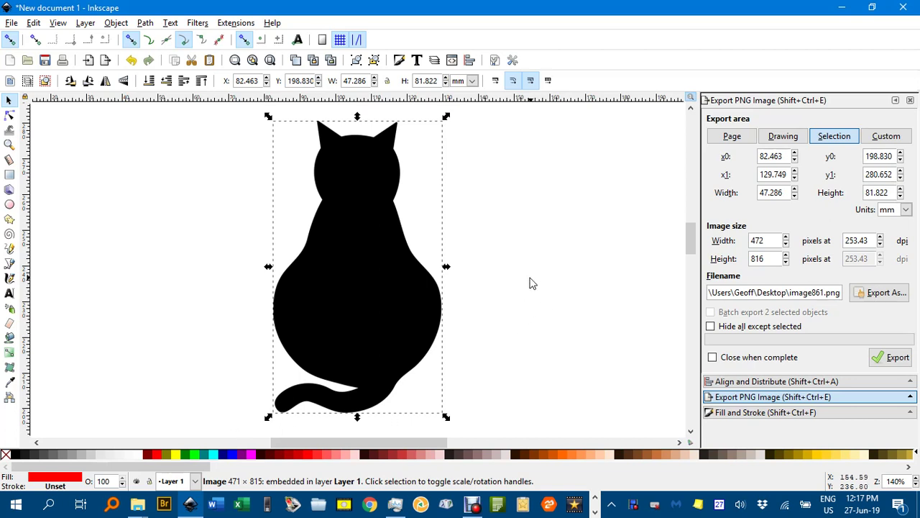
{"action": "key", "text": "ctrl+z"}
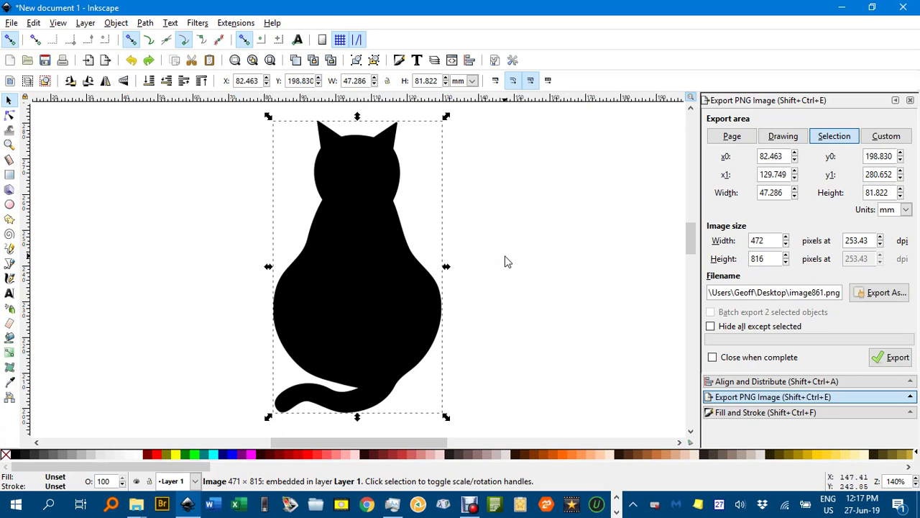
{"action": "left_click_drag", "start_coordinate": [505, 262], "coordinate": [406, 254]}
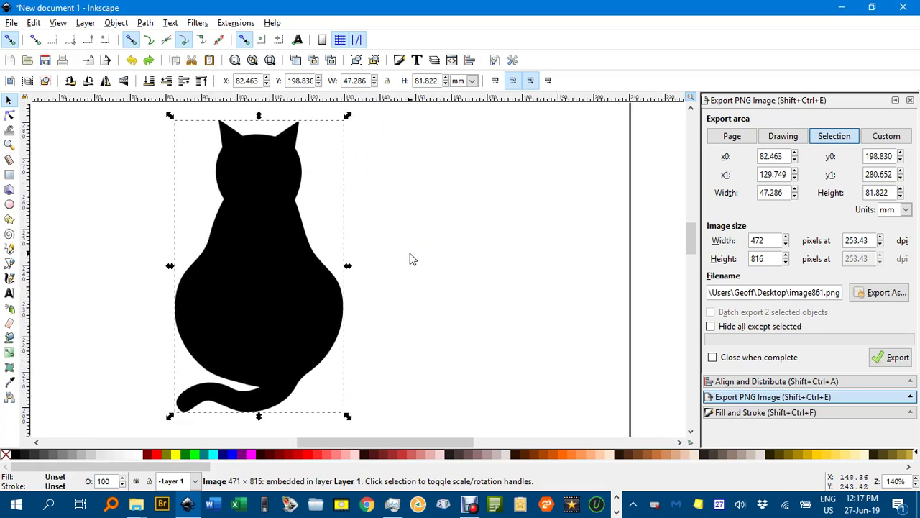
{"action": "left_click_drag", "start_coordinate": [345, 267], "coordinate": [380, 288]}
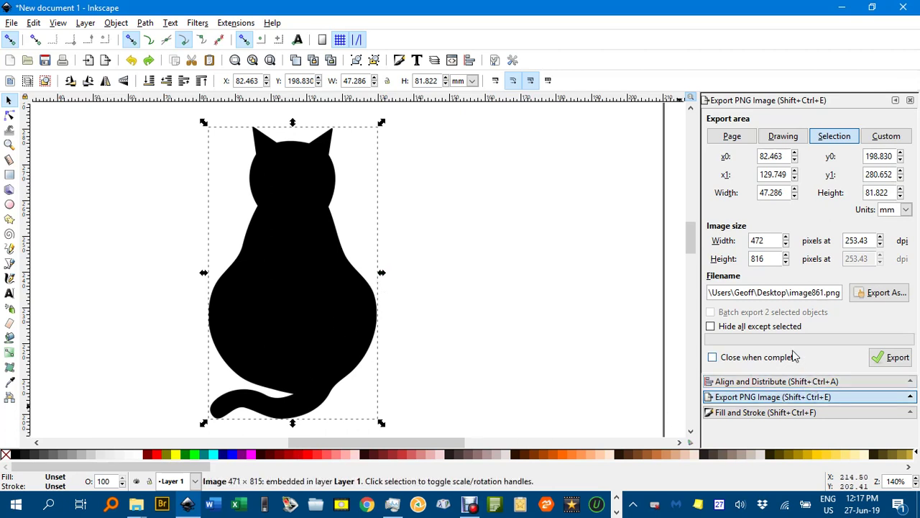
- Lower the cat image's opacity to 45.6% in Fill and Stroke, then deselect it
{"action": "left_click", "coordinate": [771, 414]}
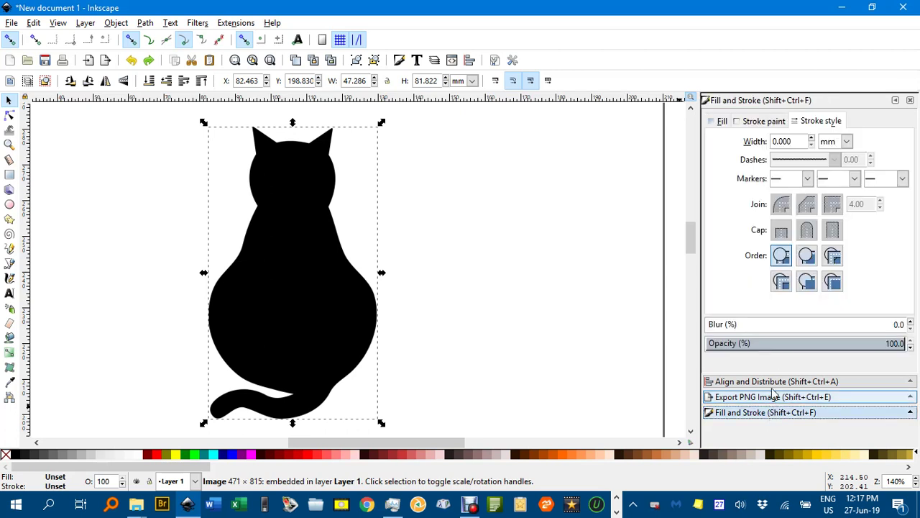
{"action": "left_click", "coordinate": [796, 347]}
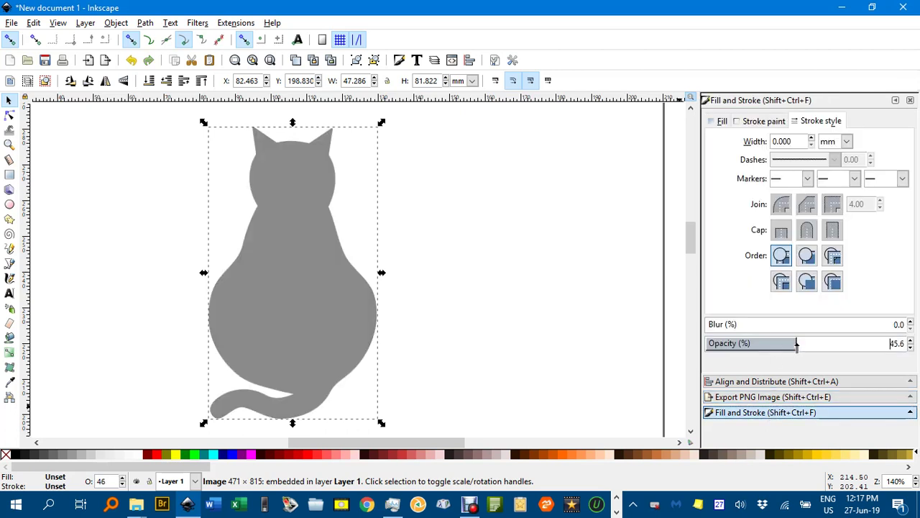
{"action": "left_click", "coordinate": [463, 274]}
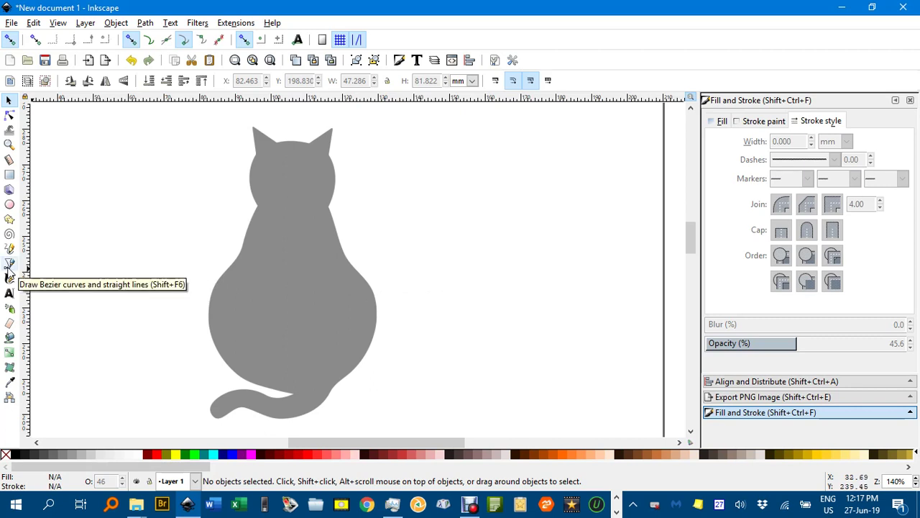
- With the Bezier pen, start a path between the ears and place nodes over the right ear
{"action": "left_click", "coordinate": [9, 264]}
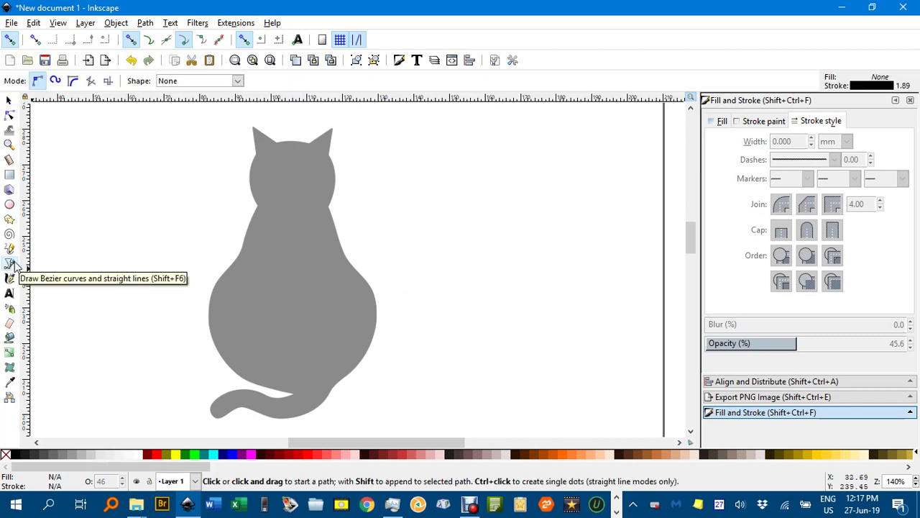
{"action": "scroll", "coordinate": [317, 152], "scroll_direction": "up", "scroll_amount": 3}
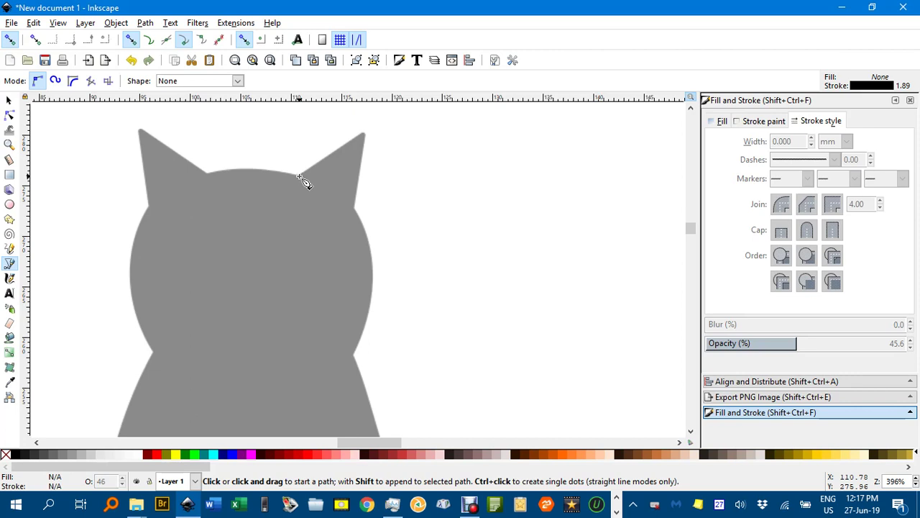
{"action": "left_click", "coordinate": [299, 176]}
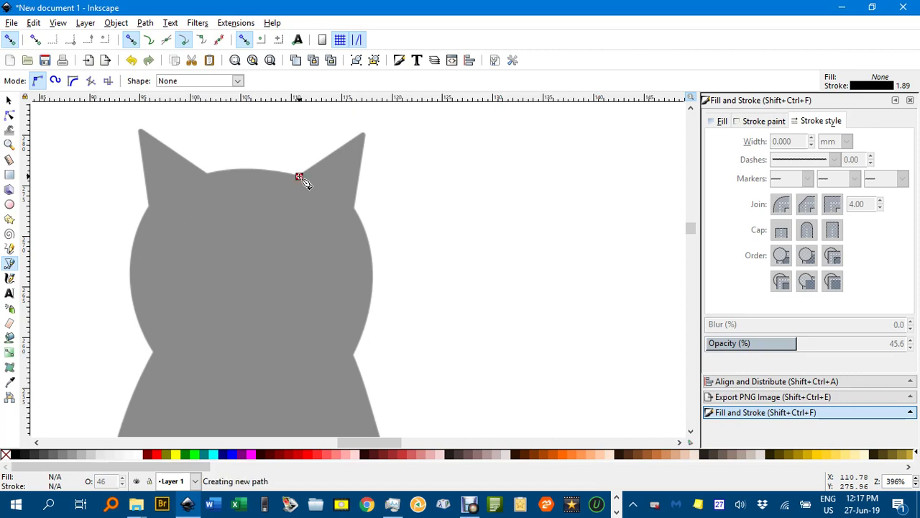
{"action": "left_click", "coordinate": [364, 134]}
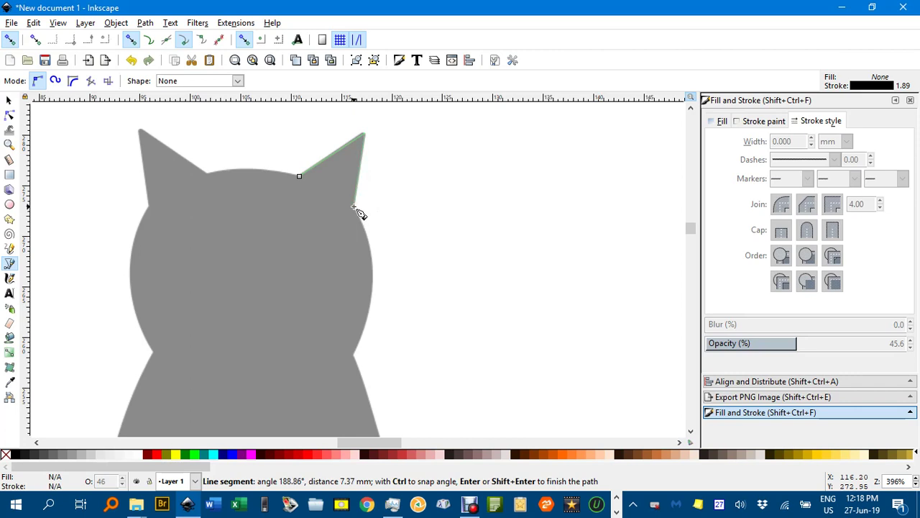
{"action": "left_click", "coordinate": [354, 207]}
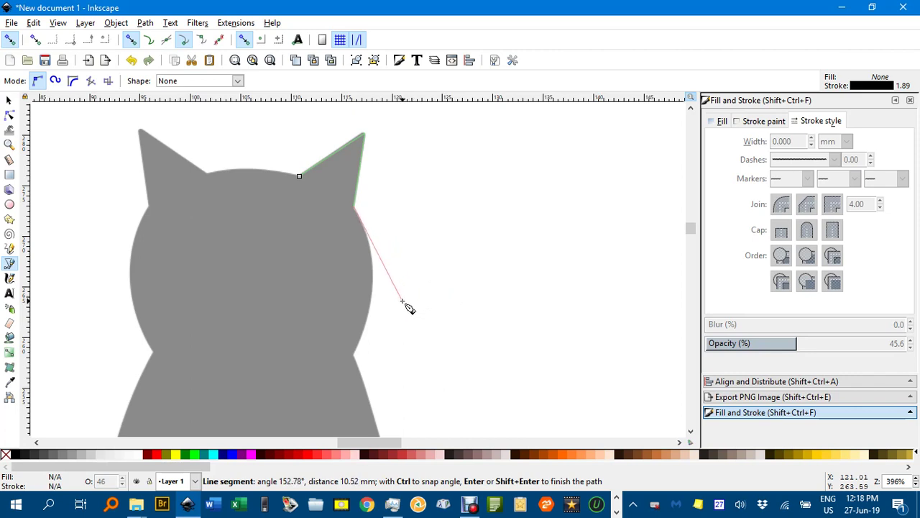
- Add nodes at the right neck notch, shoulder and body side, down to the tail
{"action": "scroll", "coordinate": [435, 273], "scroll_direction": "down", "scroll_amount": 3}
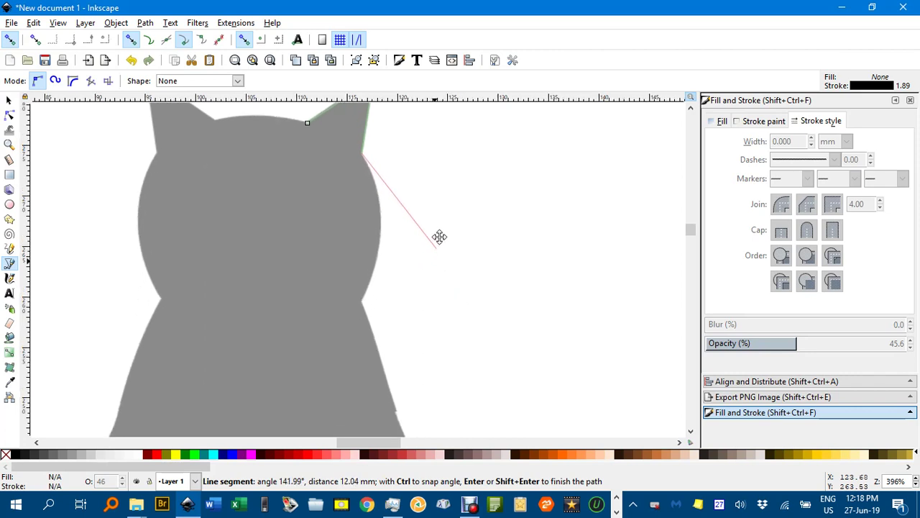
{"action": "left_click", "coordinate": [366, 282]}
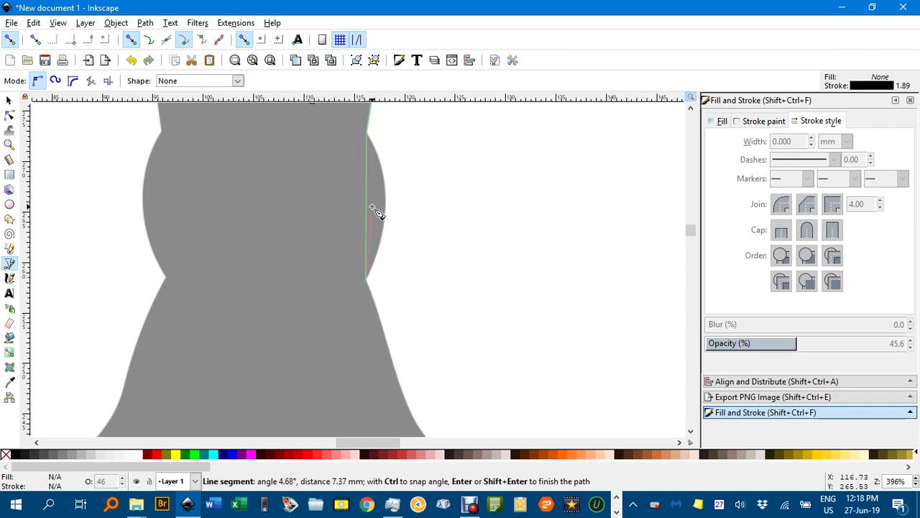
{"action": "scroll", "coordinate": [441, 338], "scroll_direction": "down", "scroll_amount": 3}
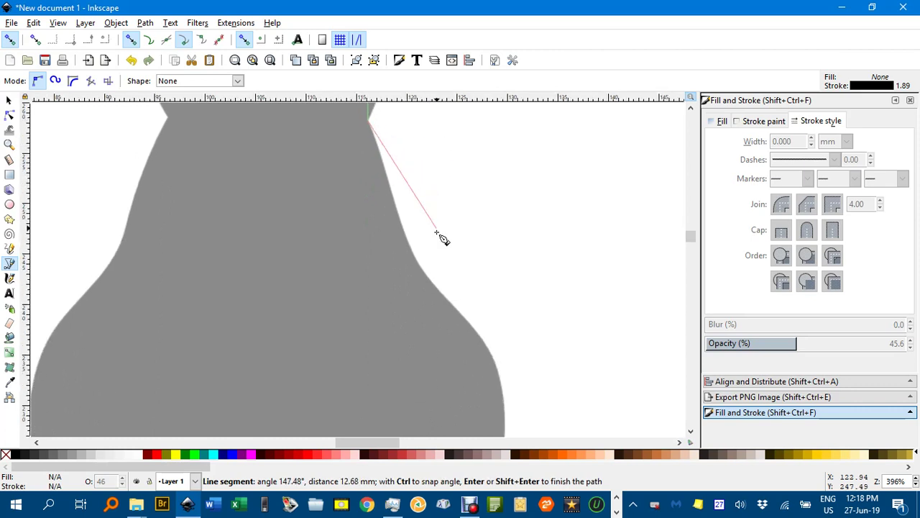
{"action": "left_click", "coordinate": [423, 269]}
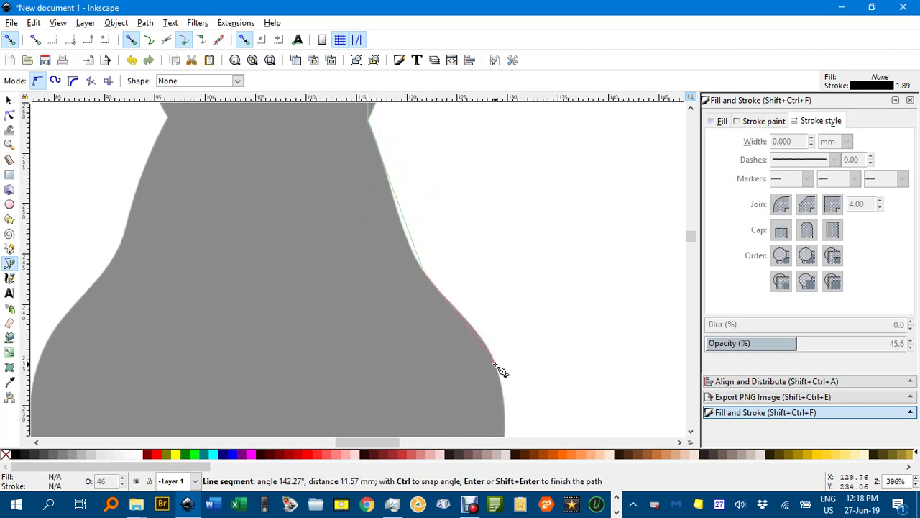
{"action": "scroll", "coordinate": [532, 285], "scroll_direction": "down", "scroll_amount": 3}
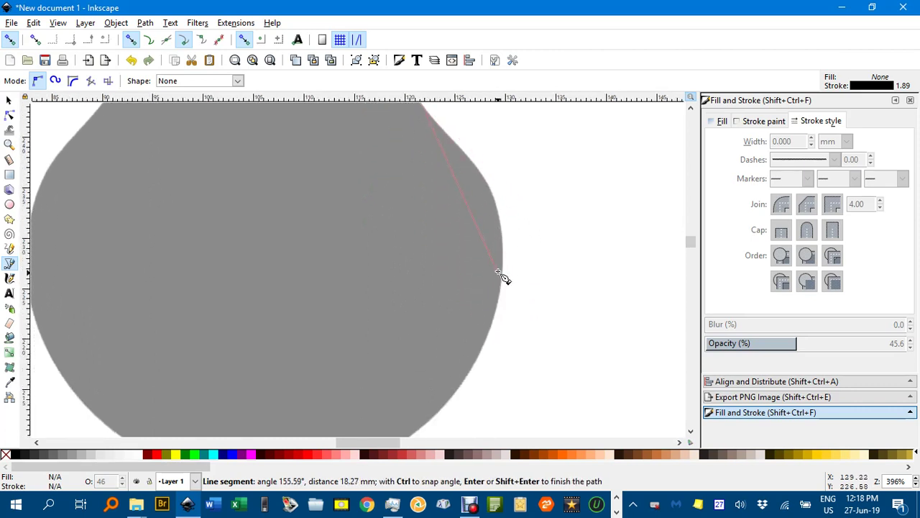
{"action": "left_click", "coordinate": [496, 207]}
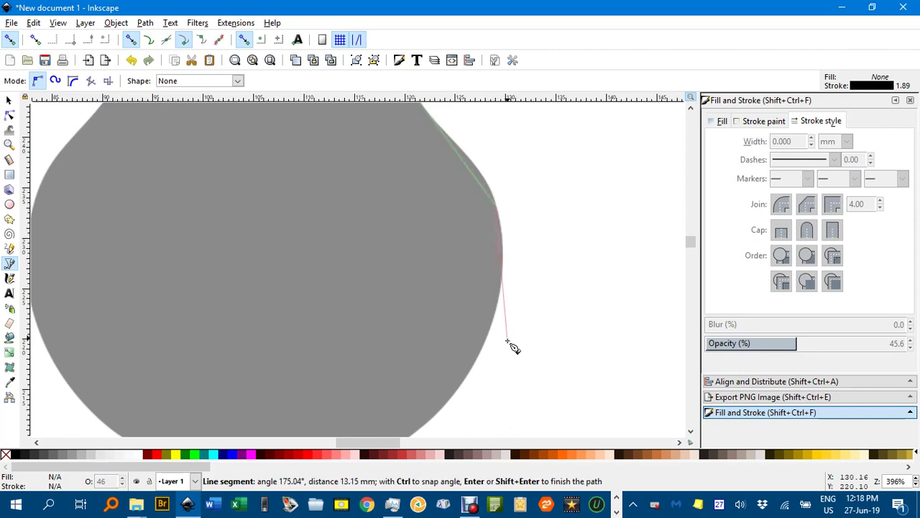
{"action": "scroll", "coordinate": [524, 295], "scroll_direction": "down", "scroll_amount": 2}
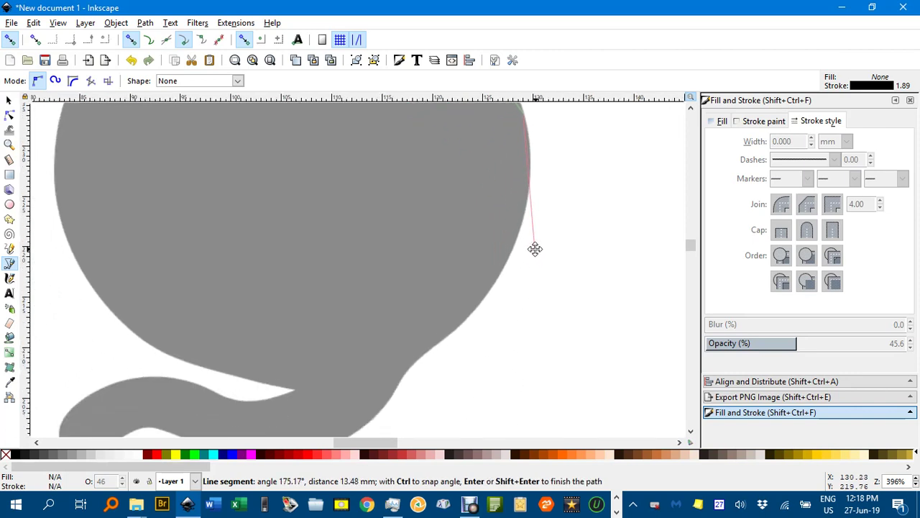
{"action": "left_click", "coordinate": [417, 362]}
- Trace the tail with nodes along its underside, left tip, upper edge and inner notch
{"action": "scroll", "coordinate": [468, 302], "scroll_direction": "down", "scroll_amount": 3}
{"action": "scroll", "coordinate": [467, 302], "scroll_direction": "left", "scroll_amount": 2}
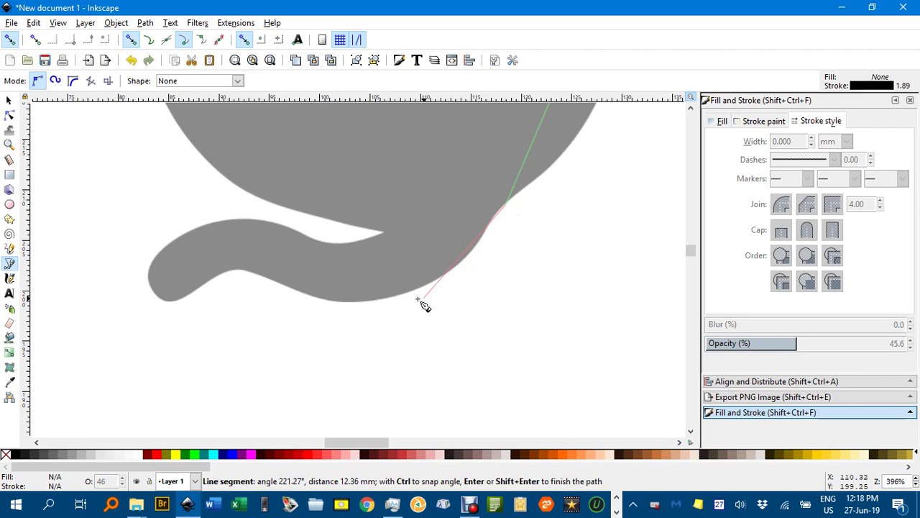
{"action": "left_click", "coordinate": [375, 300]}
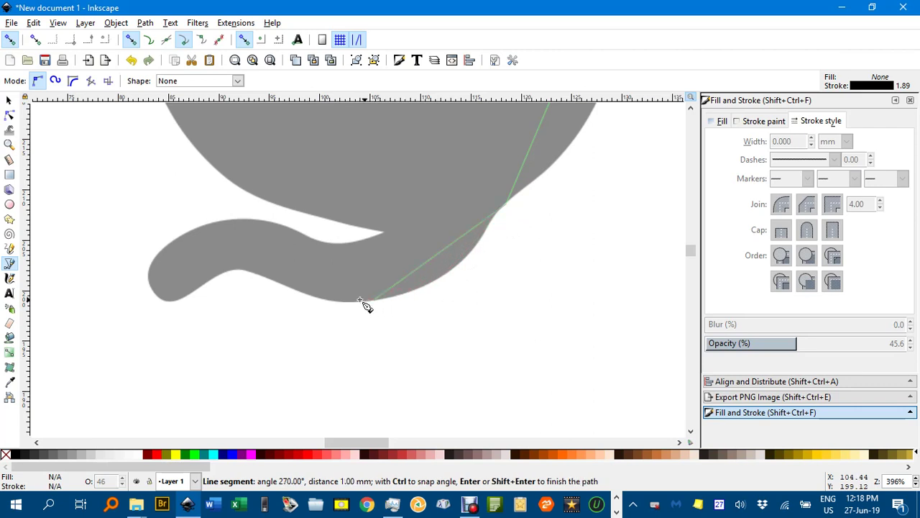
{"action": "left_click", "coordinate": [240, 272]}
{"action": "left_click", "coordinate": [151, 274]}
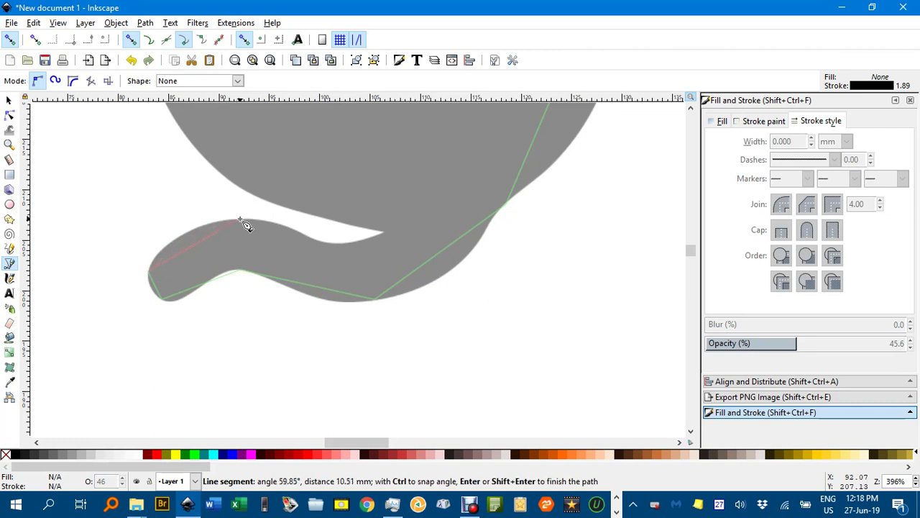
{"action": "left_click", "coordinate": [240, 219]}
{"action": "left_click", "coordinate": [332, 245]}
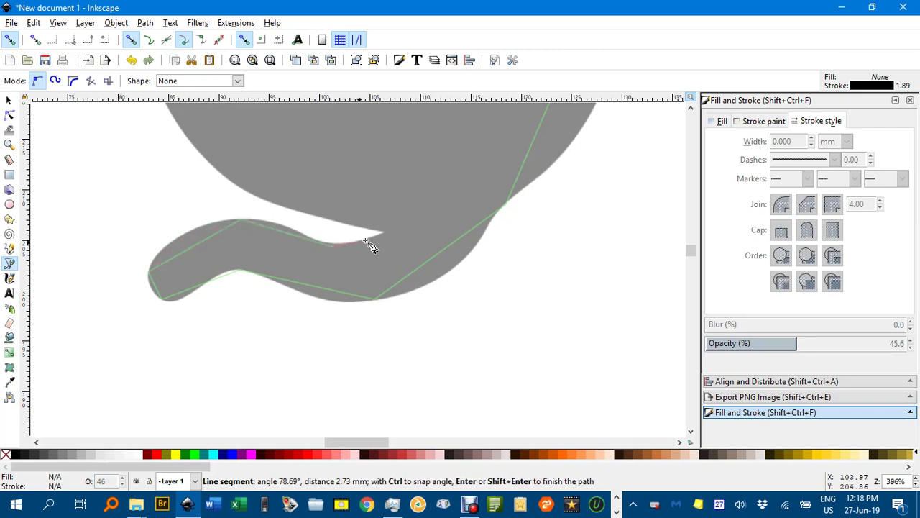
- Add nodes up the cat's left body side and flank to the left neck notch
{"action": "left_click", "coordinate": [234, 183]}
{"action": "scroll", "coordinate": [353, 309], "scroll_direction": "up", "scroll_amount": 6}
{"action": "scroll", "coordinate": [345, 318], "scroll_direction": "left", "scroll_amount": 5}
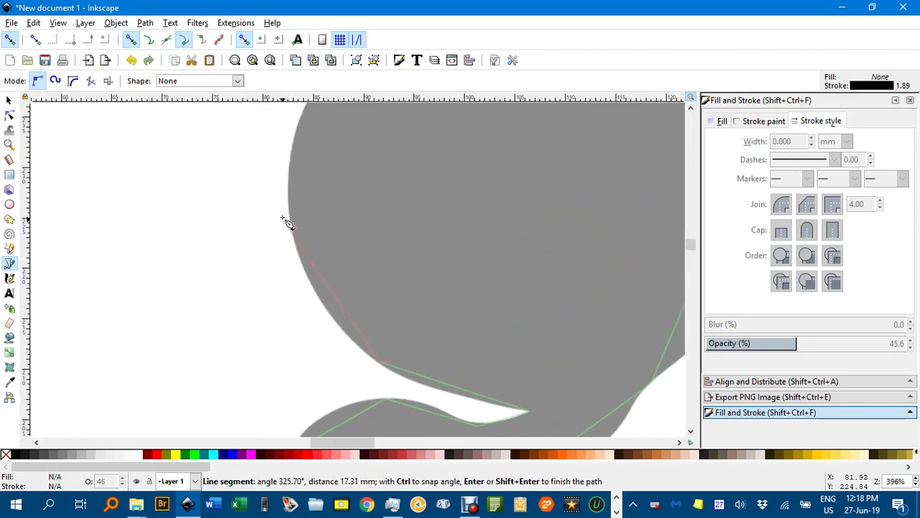
{"action": "left_click", "coordinate": [302, 194]}
{"action": "scroll", "coordinate": [298, 384], "scroll_direction": "up", "scroll_amount": 7}
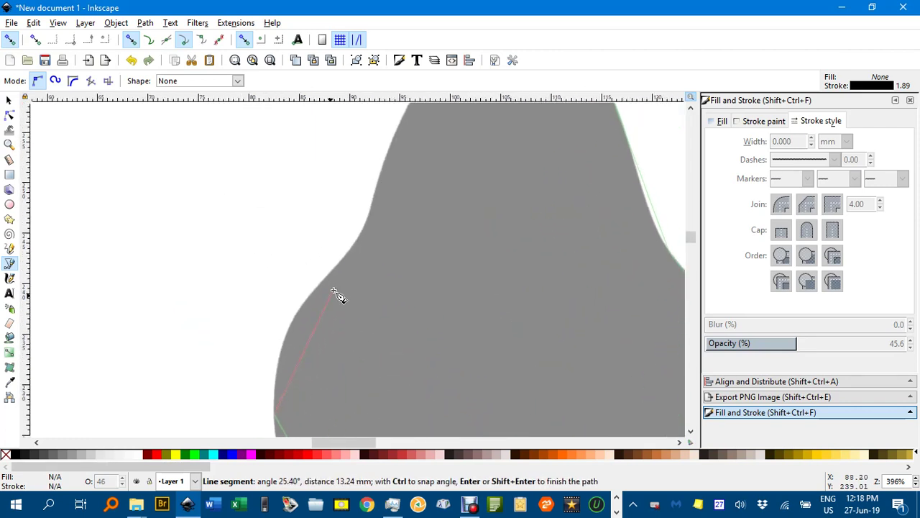
{"action": "left_click", "coordinate": [357, 246]}
{"action": "scroll", "coordinate": [381, 258], "scroll_direction": "up", "scroll_amount": 6}
{"action": "scroll", "coordinate": [345, 338], "scroll_direction": "right", "scroll_amount": 2}
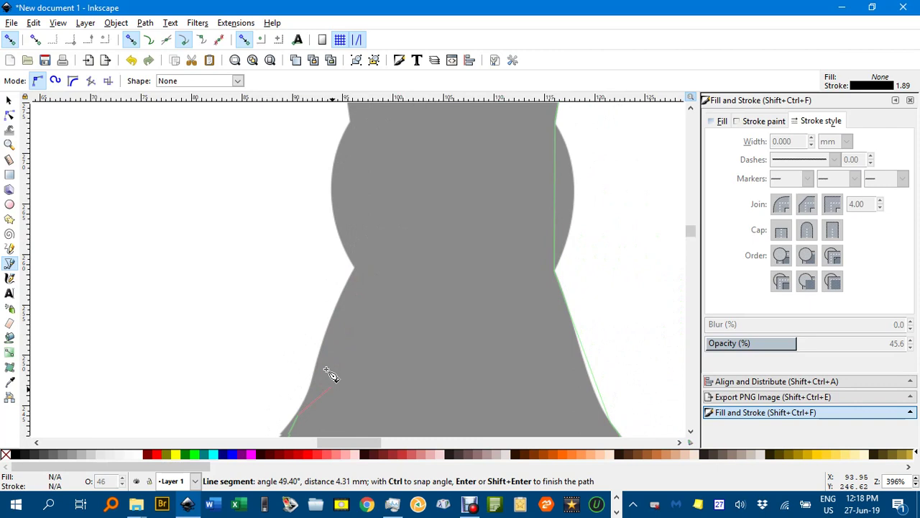
{"action": "left_click", "coordinate": [356, 267]}
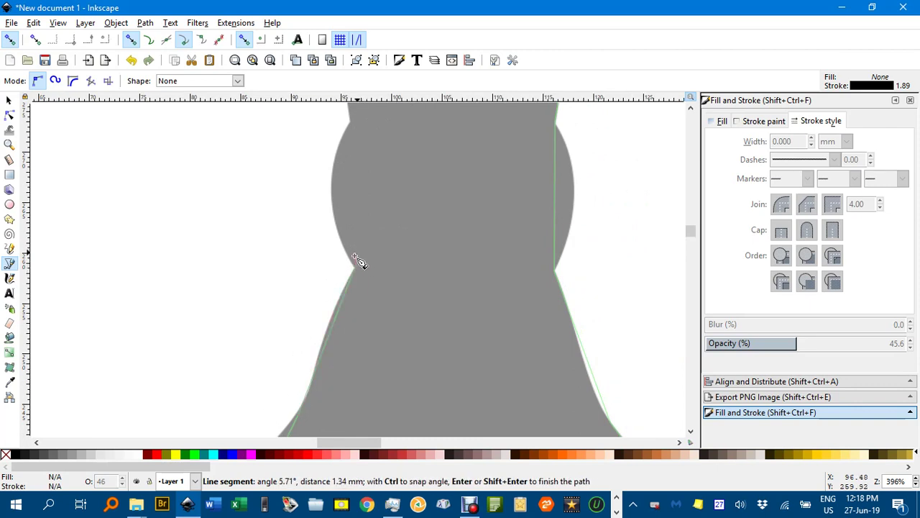
- Place nodes up the left side of the head and around the left ear corners
{"action": "scroll", "coordinate": [353, 216], "scroll_direction": "up", "scroll_amount": 3}
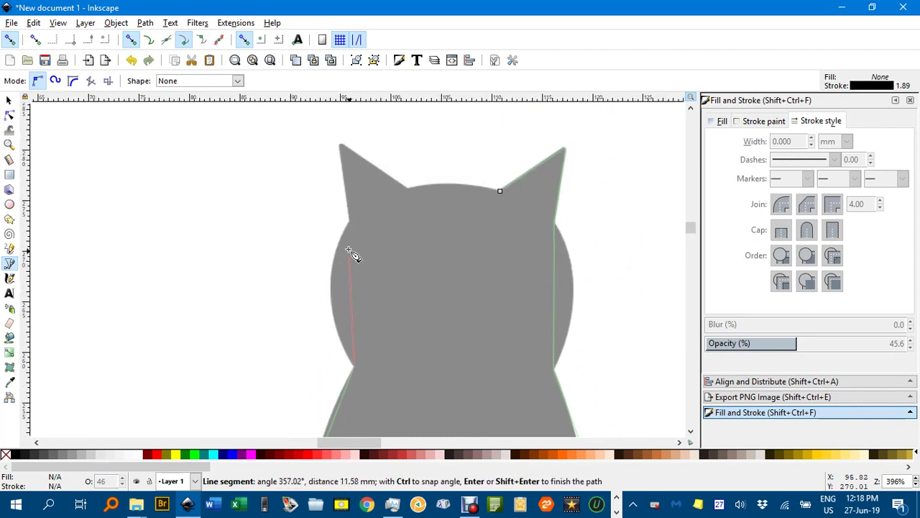
{"action": "left_click", "coordinate": [348, 216]}
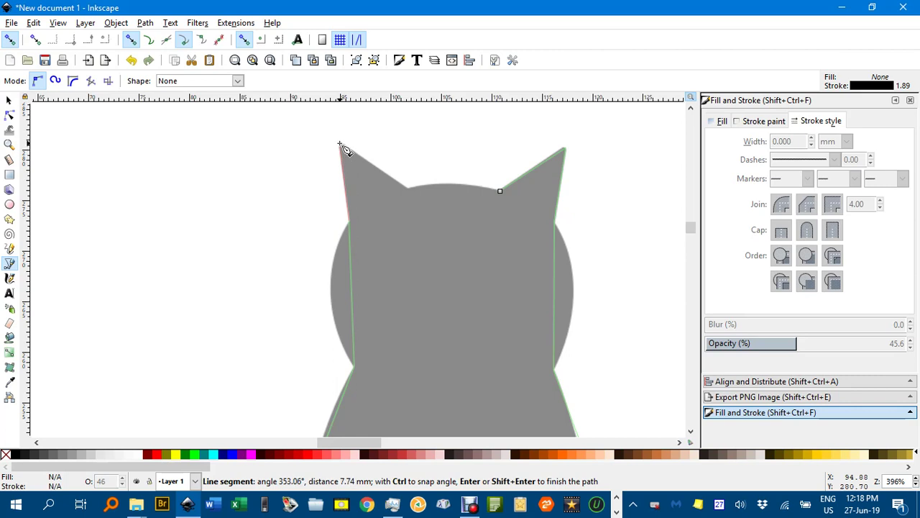
{"action": "left_click", "coordinate": [340, 144]}
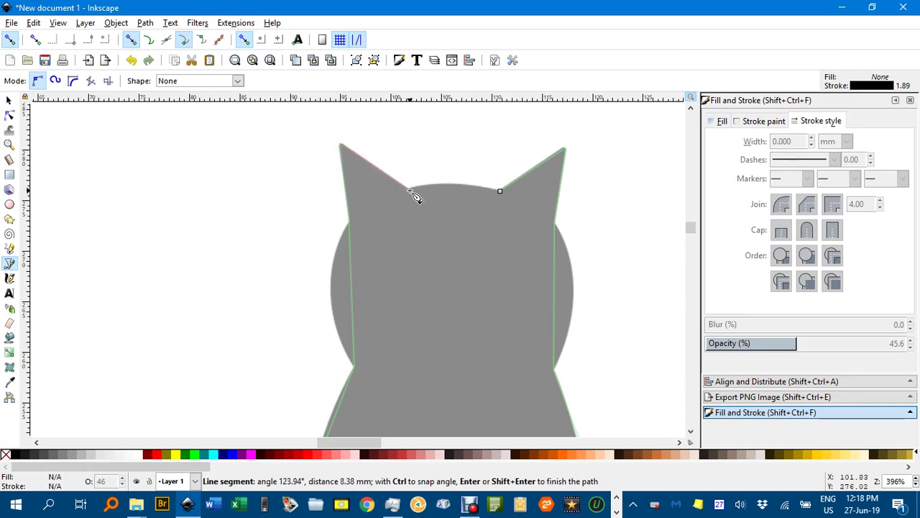
{"action": "left_click", "coordinate": [409, 191]}
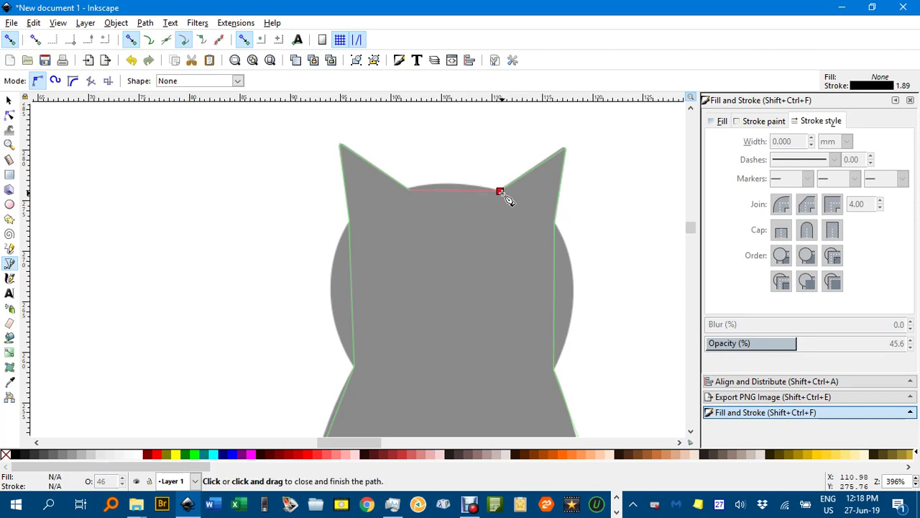
- Close the traced outline into a complete shape
{"action": "left_click", "coordinate": [501, 193]}
{"action": "scroll", "coordinate": [528, 259], "scroll_direction": "down", "scroll_amount": 3}
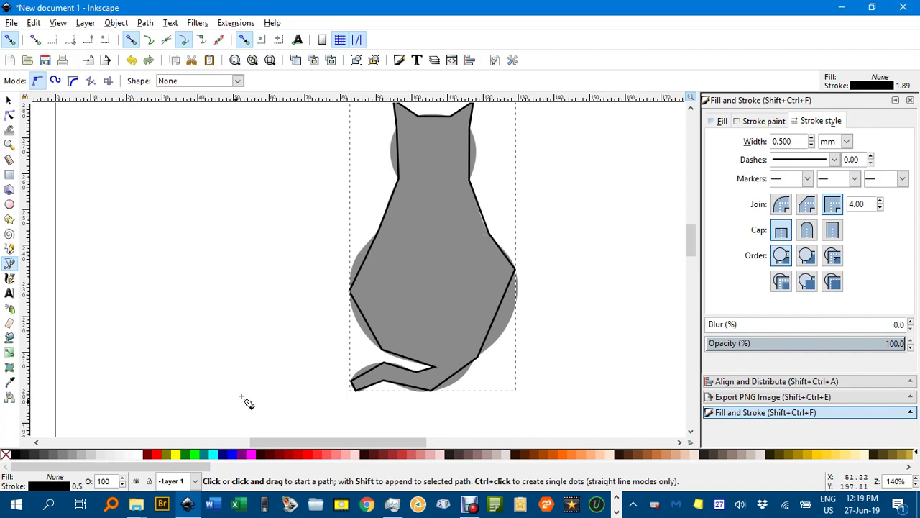
{"action": "mouse_move", "coordinate": [319, 362]}
{"action": "left_mouse_down"}
{"action": "mouse_move", "coordinate": [308, 361]}
{"action": "mouse_move", "coordinate": [302, 381]}
{"action": "left_mouse_up"}
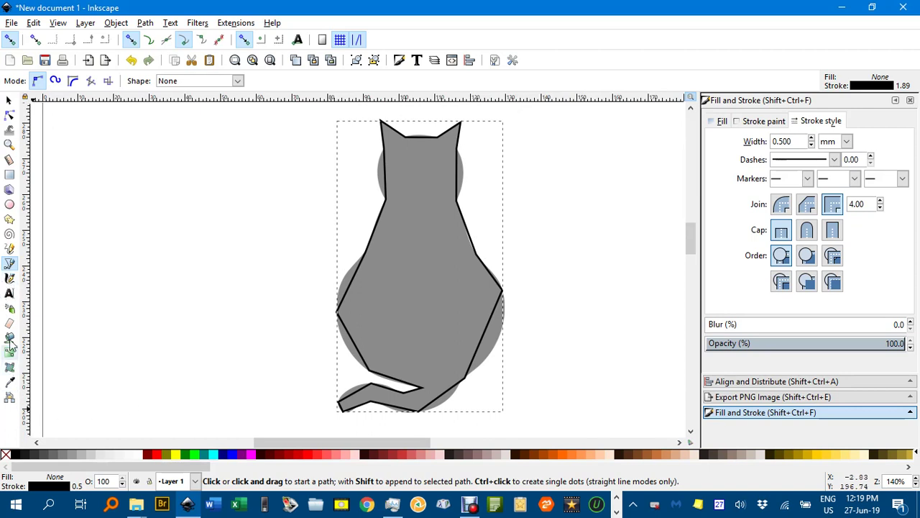
- With the Node tool, curve the head top and give both neck sides gentle curves
{"action": "left_click", "coordinate": [10, 116]}
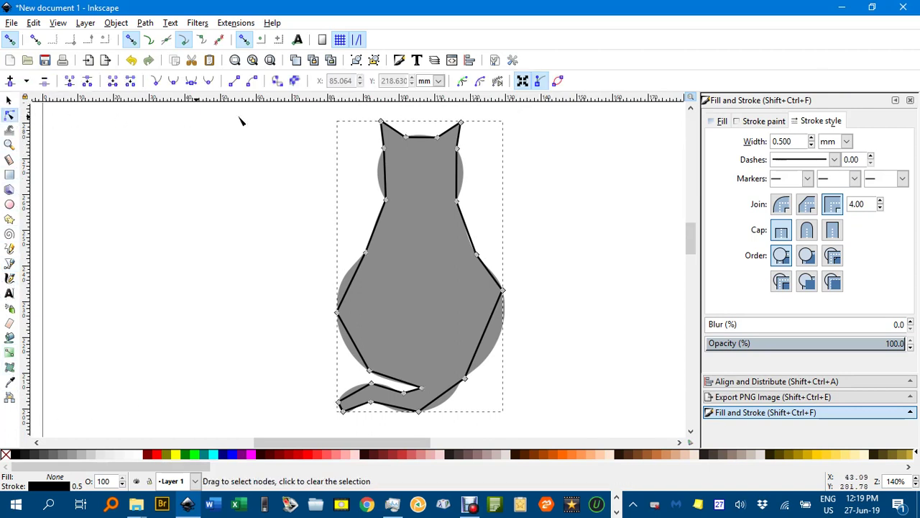
{"action": "scroll", "coordinate": [419, 223], "scroll_direction": "up", "scroll_amount": 2}
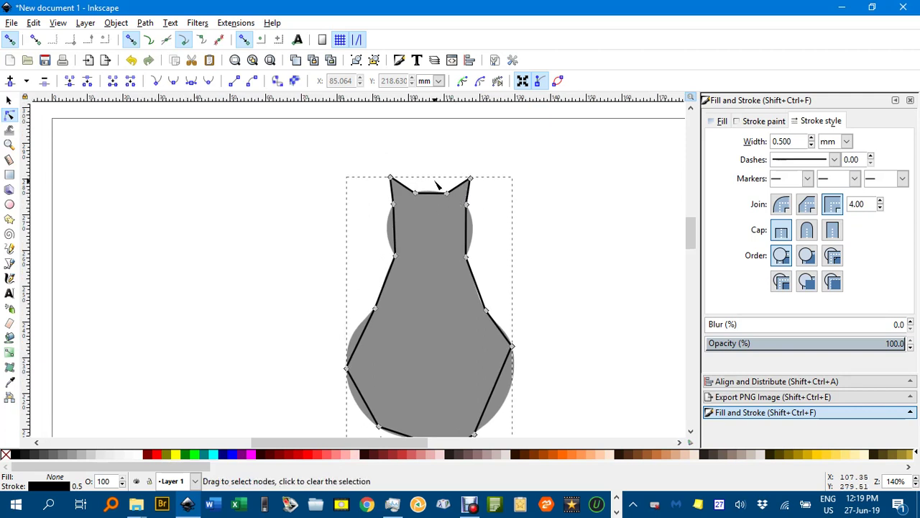
{"action": "scroll", "coordinate": [437, 207], "scroll_direction": "up", "scroll_amount": 4}
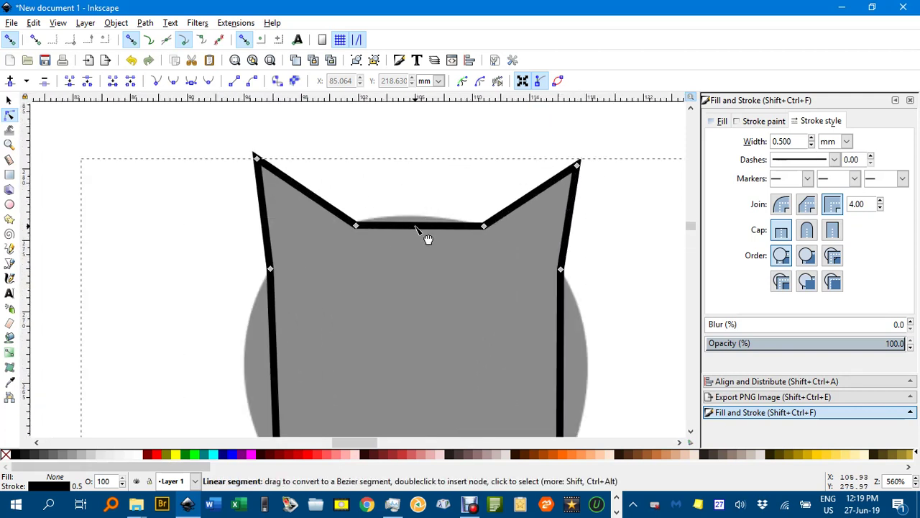
{"action": "left_click_drag", "start_coordinate": [417, 229], "coordinate": [420, 219]}
{"action": "left_click_drag", "start_coordinate": [623, 301], "coordinate": [596, 156]}
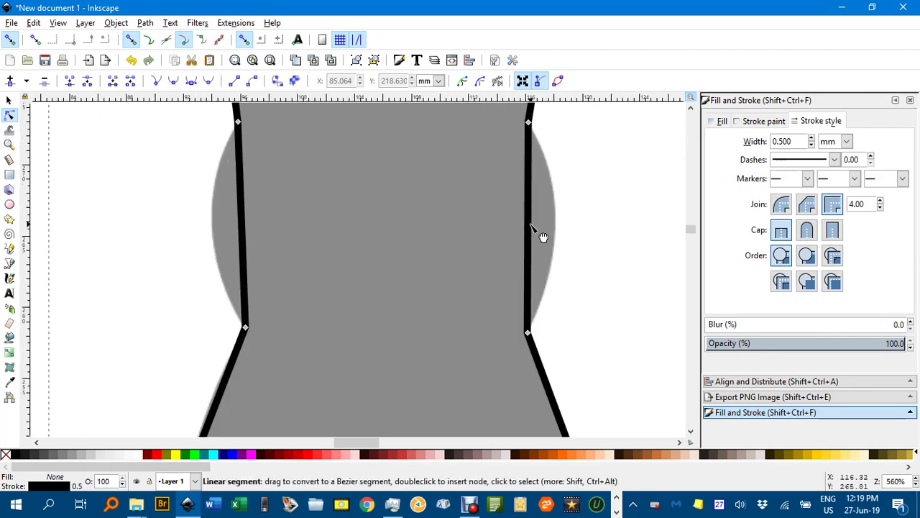
{"action": "left_click_drag", "start_coordinate": [532, 227], "coordinate": [556, 215]}
{"action": "left_click_drag", "start_coordinate": [250, 231], "coordinate": [215, 231]}
{"action": "key", "text": "ctrl+z"}
{"action": "key", "text": "ctrl+z"}
{"action": "key", "text": "ctrl+z"}
{"action": "key", "text": "ctrl+z"}
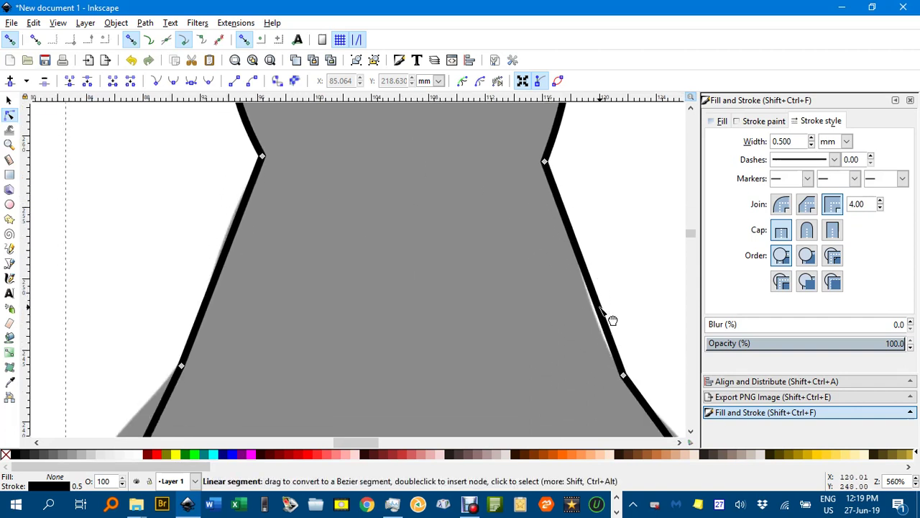
{"action": "left_click_drag", "start_coordinate": [610, 320], "coordinate": [606, 322]}
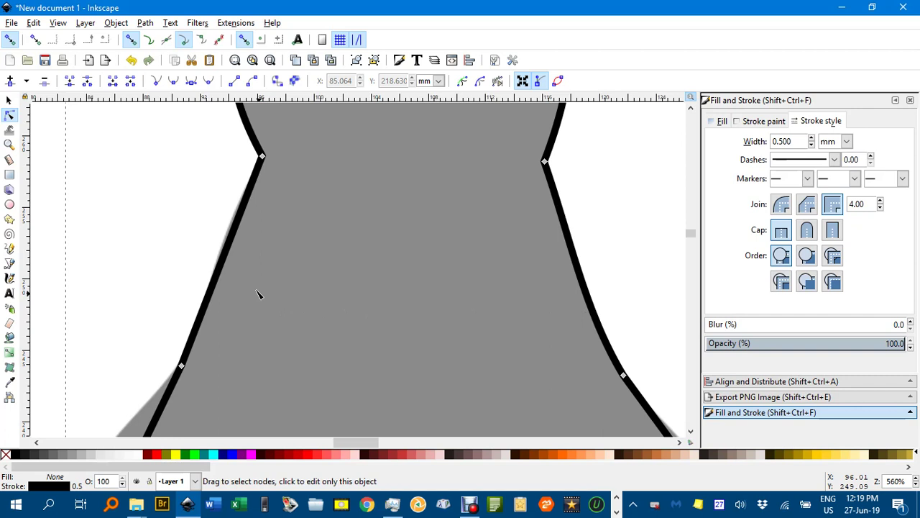
{"action": "left_click_drag", "start_coordinate": [253, 232], "coordinate": [247, 235]}
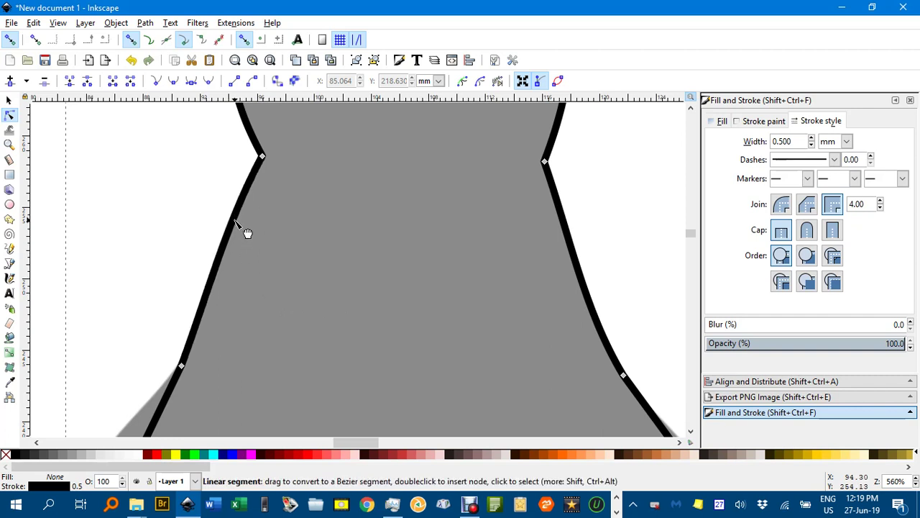
- Curve the left body edge, the lower belly edge and the edge just above the tail
{"action": "scroll", "coordinate": [380, 203], "scroll_direction": "down", "scroll_amount": 5}
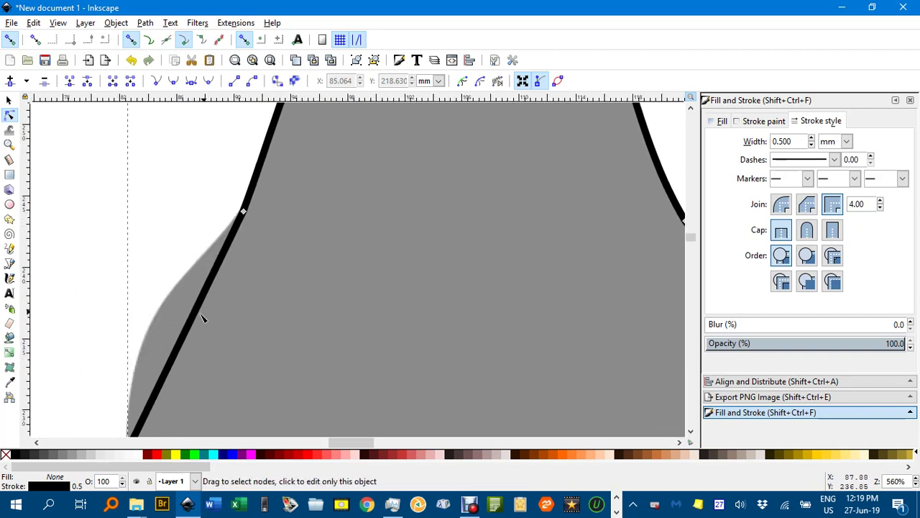
{"action": "scroll", "coordinate": [237, 288], "scroll_direction": "down", "scroll_amount": 2}
{"action": "left_click_drag", "start_coordinate": [227, 260], "coordinate": [198, 257]}
{"action": "scroll", "coordinate": [296, 316], "scroll_direction": "down", "scroll_amount": 7}
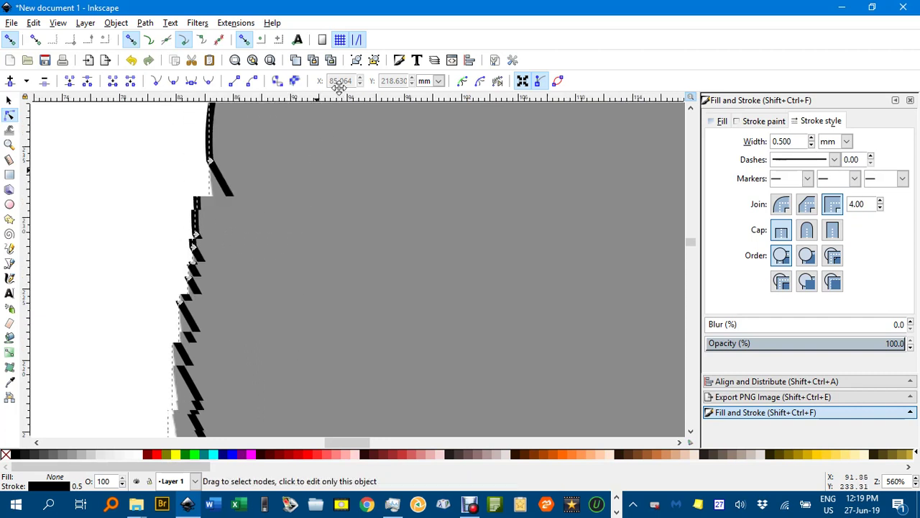
{"action": "scroll", "coordinate": [287, 287], "scroll_direction": "left", "scroll_amount": 2}
{"action": "left_click_drag", "start_coordinate": [284, 276], "coordinate": [261, 297]}
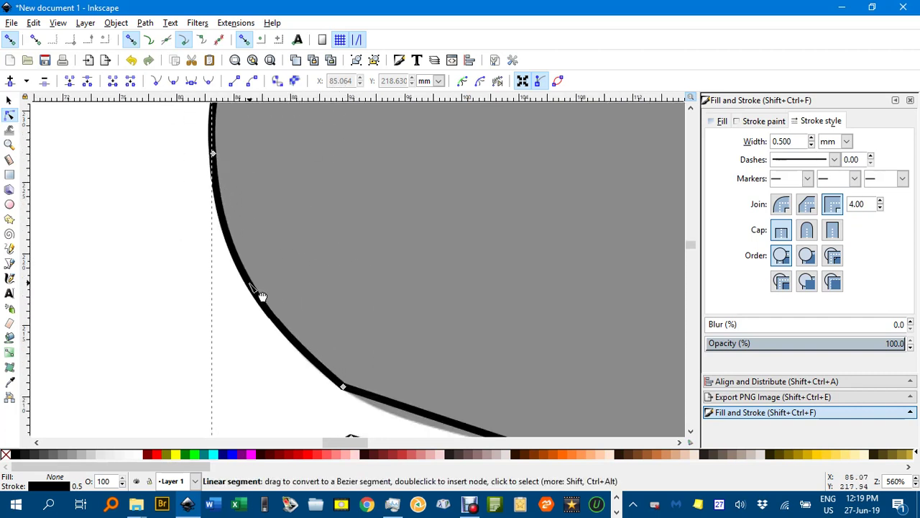
{"action": "scroll", "coordinate": [458, 319], "scroll_direction": "down", "scroll_amount": 4}
{"action": "scroll", "coordinate": [458, 318], "scroll_direction": "right", "scroll_amount": 4}
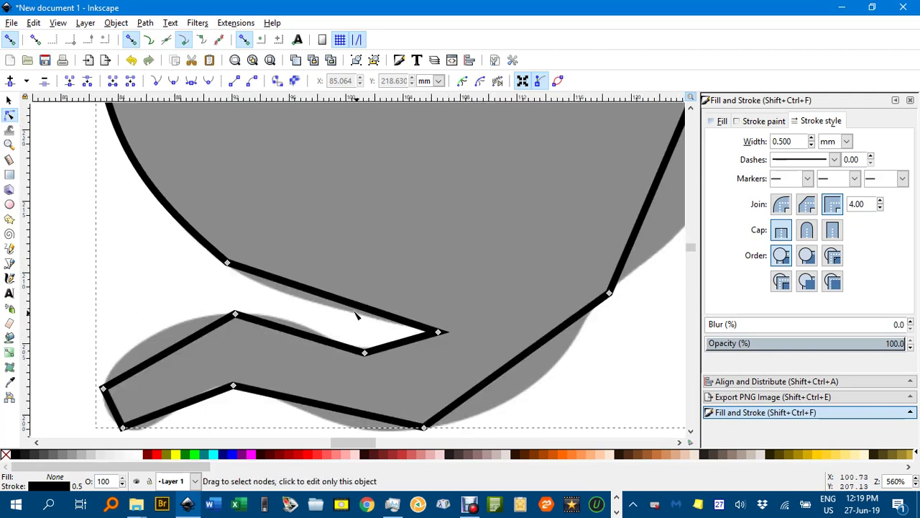
{"action": "left_click_drag", "start_coordinate": [335, 300], "coordinate": [335, 316]}
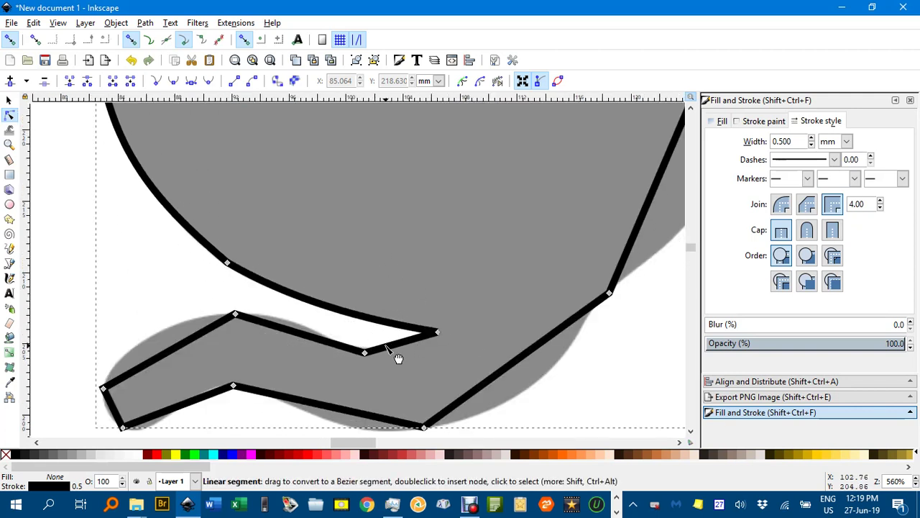
- Curve the tail's inner edge, upper edge, tip and underside to match the tracing
{"action": "left_click_drag", "start_coordinate": [392, 348], "coordinate": [399, 350]}
{"action": "left_click_drag", "start_coordinate": [305, 336], "coordinate": [305, 329]}
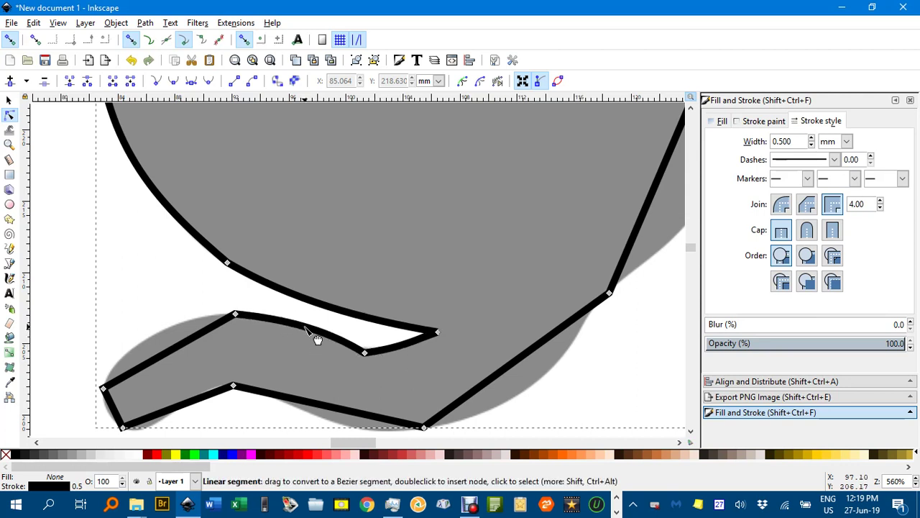
{"action": "left_click_drag", "start_coordinate": [185, 362], "coordinate": [165, 352]}
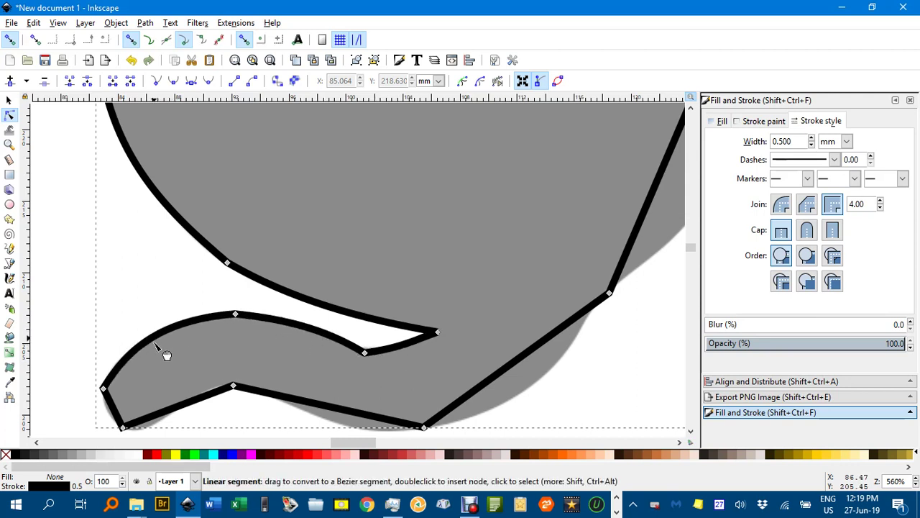
{"action": "left_click_drag", "start_coordinate": [113, 406], "coordinate": [102, 411]}
{"action": "left_click_drag", "start_coordinate": [170, 424], "coordinate": [180, 429]}
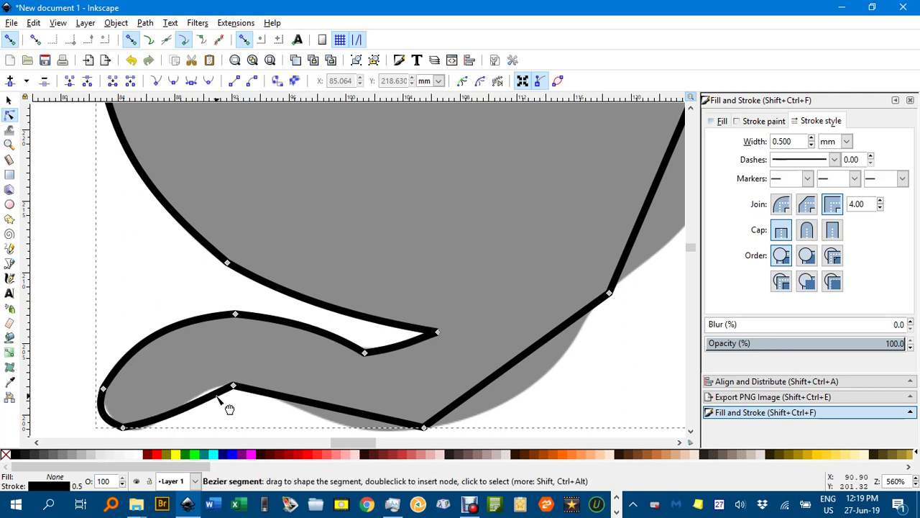
{"action": "left_click_drag", "start_coordinate": [228, 409], "coordinate": [222, 399]}
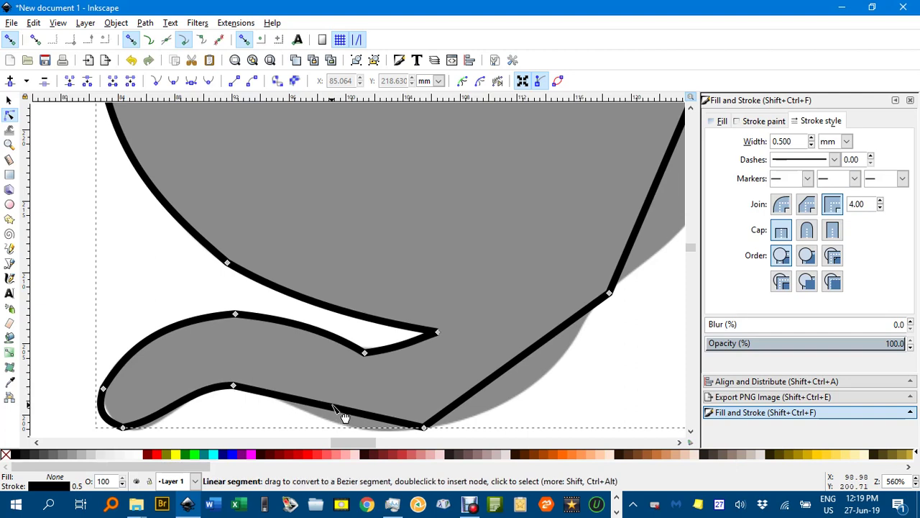
- Bend the body's bottom and lower right edges and bulge its right side outward
{"action": "scroll", "coordinate": [411, 382], "scroll_direction": "down", "scroll_amount": 5}
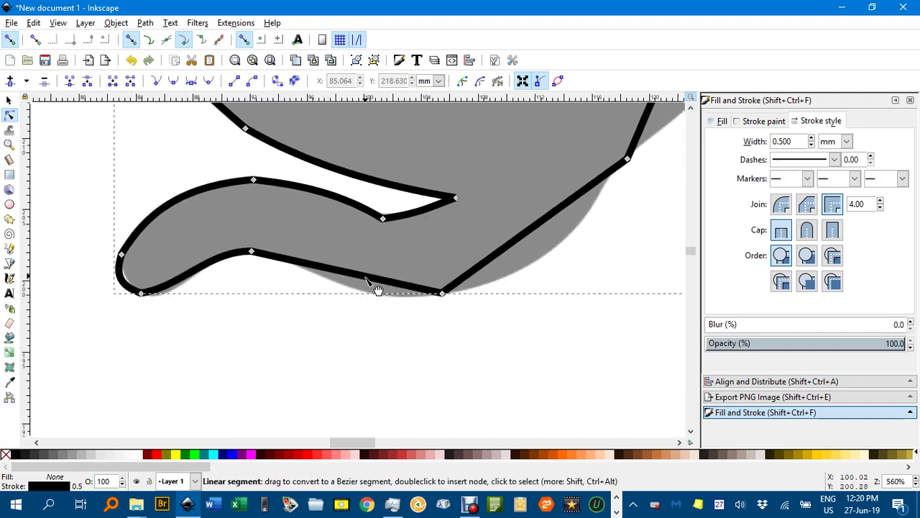
{"action": "left_click_drag", "start_coordinate": [366, 281], "coordinate": [364, 292]}
{"action": "mouse_move", "coordinate": [555, 212]}
{"action": "left_mouse_down"}
{"action": "mouse_move", "coordinate": [552, 243]}
{"action": "mouse_move", "coordinate": [565, 263]}
{"action": "mouse_move", "coordinate": [572, 254]}
{"action": "left_mouse_up"}
{"action": "scroll", "coordinate": [462, 331], "scroll_direction": "up", "scroll_amount": 4}
{"action": "scroll", "coordinate": [462, 330], "scroll_direction": "right", "scroll_amount": 5}
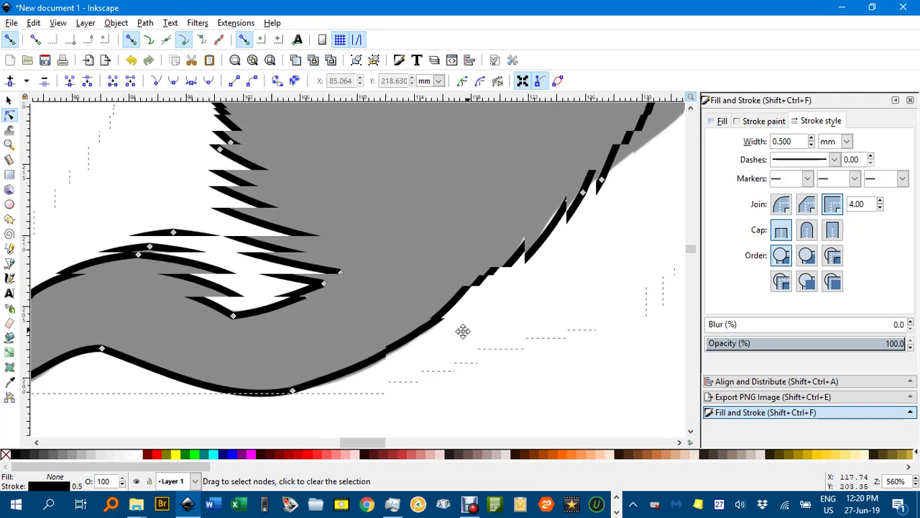
{"action": "scroll", "coordinate": [462, 331], "scroll_direction": "right", "scroll_amount": 3}
{"action": "scroll", "coordinate": [513, 194], "scroll_direction": "down", "scroll_amount": 2}
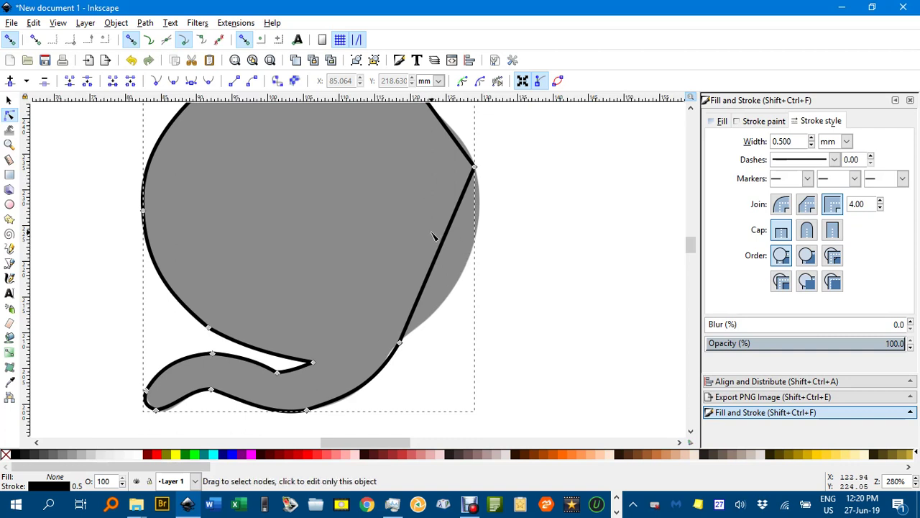
{"action": "mouse_move", "coordinate": [442, 245]}
{"action": "left_mouse_down"}
{"action": "mouse_move", "coordinate": [467, 257]}
{"action": "mouse_move", "coordinate": [479, 276]}
{"action": "mouse_move", "coordinate": [462, 267]}
{"action": "left_mouse_up"}
{"action": "scroll", "coordinate": [513, 213], "scroll_direction": "up", "scroll_amount": 4}
{"action": "scroll", "coordinate": [544, 263], "scroll_direction": "down", "scroll_amount": 3}
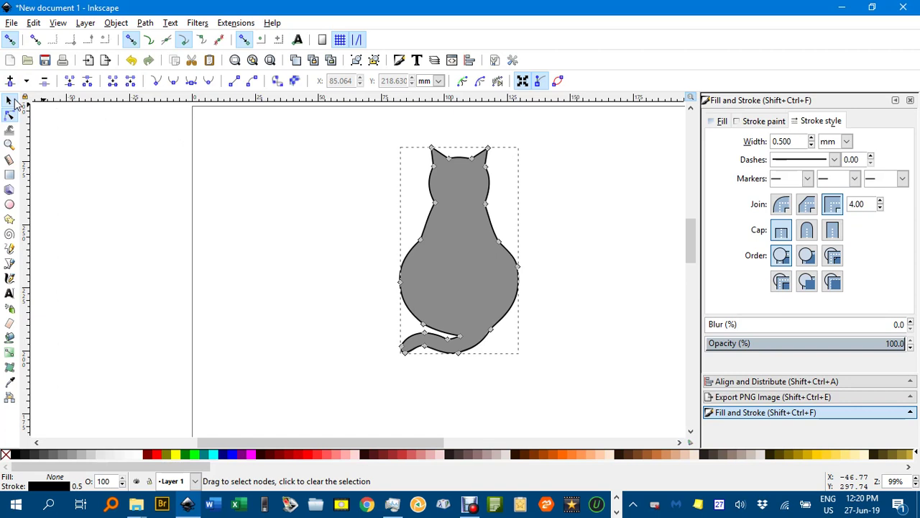
- Select the cat path with the Selector tool and fill it with orange #FF6600
{"action": "left_click", "coordinate": [9, 101]}
{"action": "left_click", "coordinate": [338, 208]}
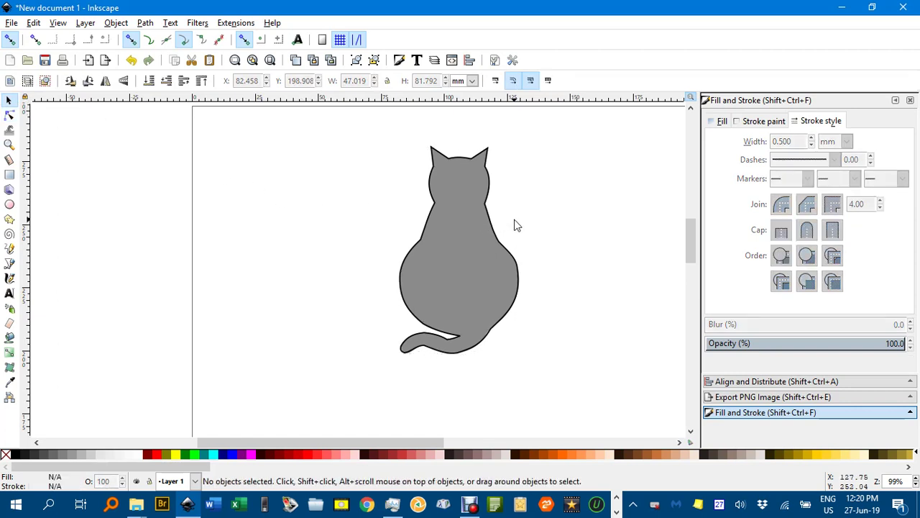
{"action": "scroll", "coordinate": [489, 222], "scroll_direction": "right", "scroll_amount": 2}
{"action": "left_click", "coordinate": [404, 261]}
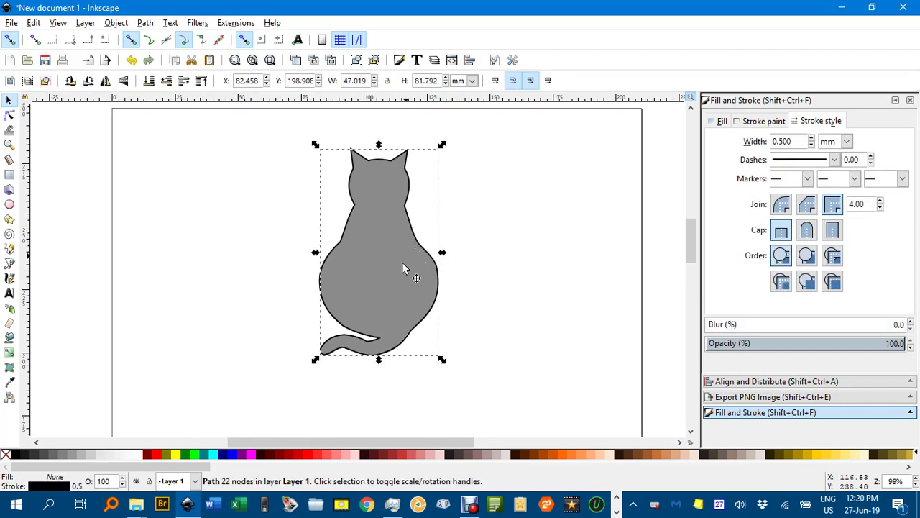
{"action": "left_click", "coordinate": [560, 456]}
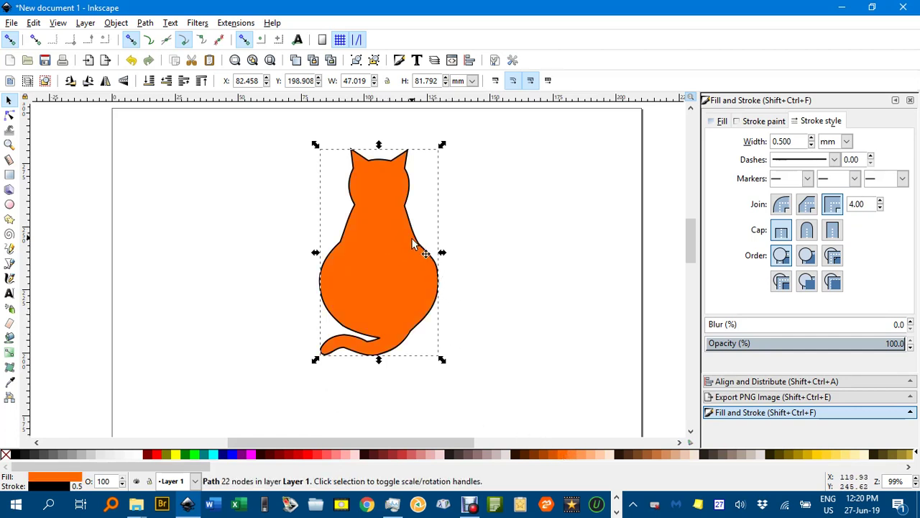
{"action": "scroll", "coordinate": [413, 228], "scroll_direction": "up", "scroll_amount": 3, "text": "ctrl"}
{"action": "scroll", "coordinate": [412, 227], "scroll_direction": "down", "scroll_amount": 2, "text": "ctrl"}
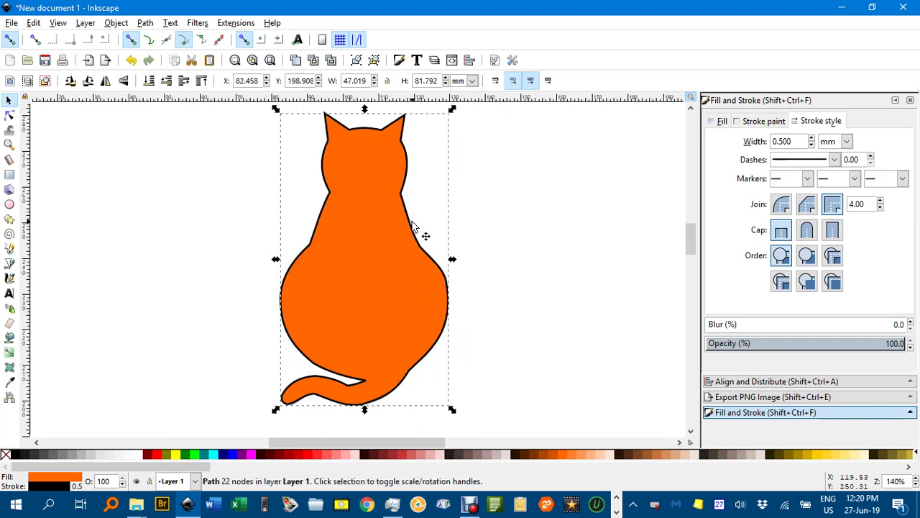
- Select all the cat outline's nodes with the Node tool and make them smooth
{"action": "key", "text": "n"}
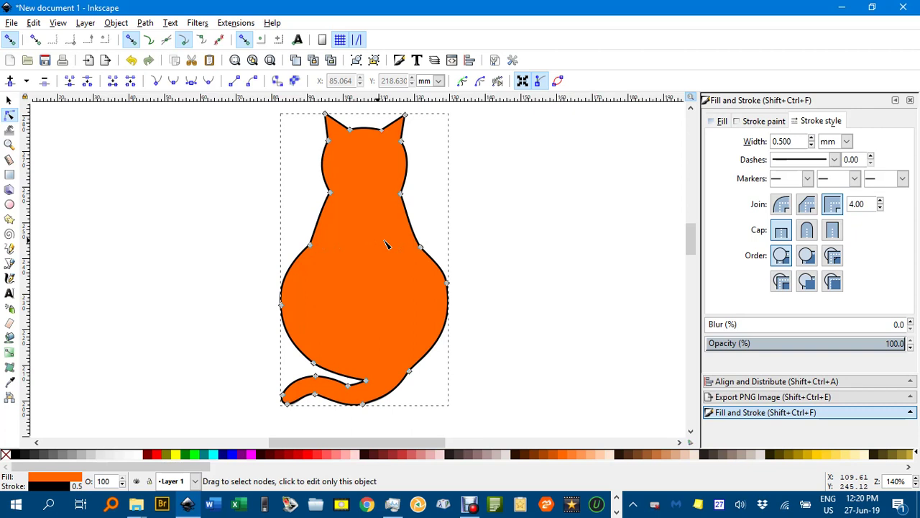
{"action": "left_click", "coordinate": [468, 240]}
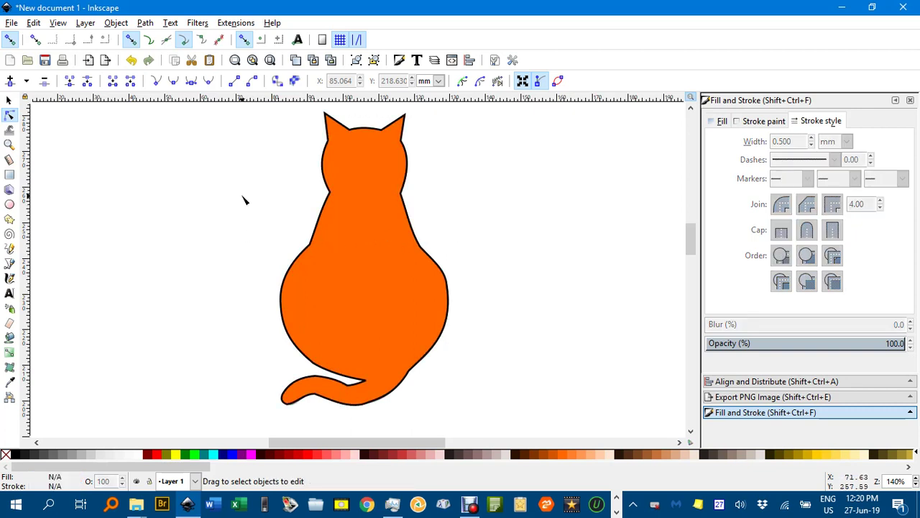
{"action": "left_click_drag", "start_coordinate": [245, 208], "coordinate": [550, 426]}
{"action": "left_click", "coordinate": [340, 289]}
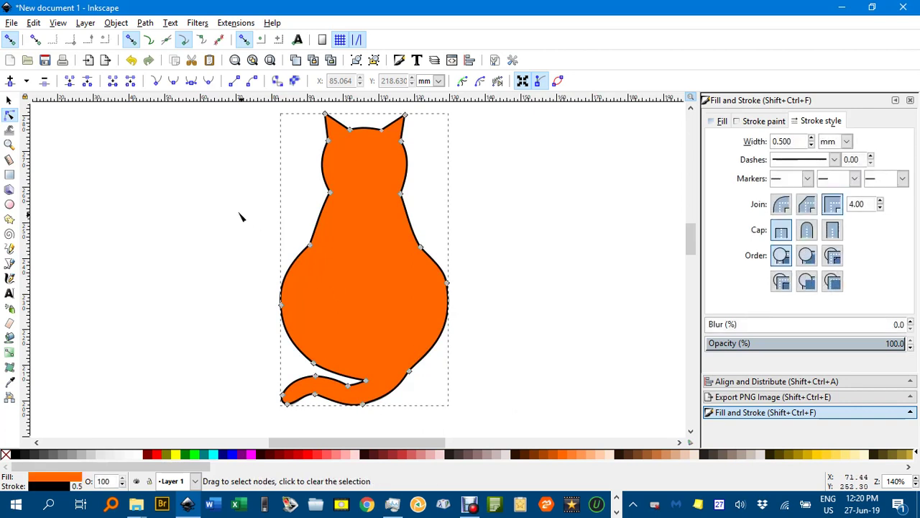
{"action": "mouse_move", "coordinate": [227, 209]}
{"action": "left_mouse_down"}
{"action": "mouse_move", "coordinate": [374, 261]}
{"action": "mouse_move", "coordinate": [536, 433]}
{"action": "left_mouse_up"}
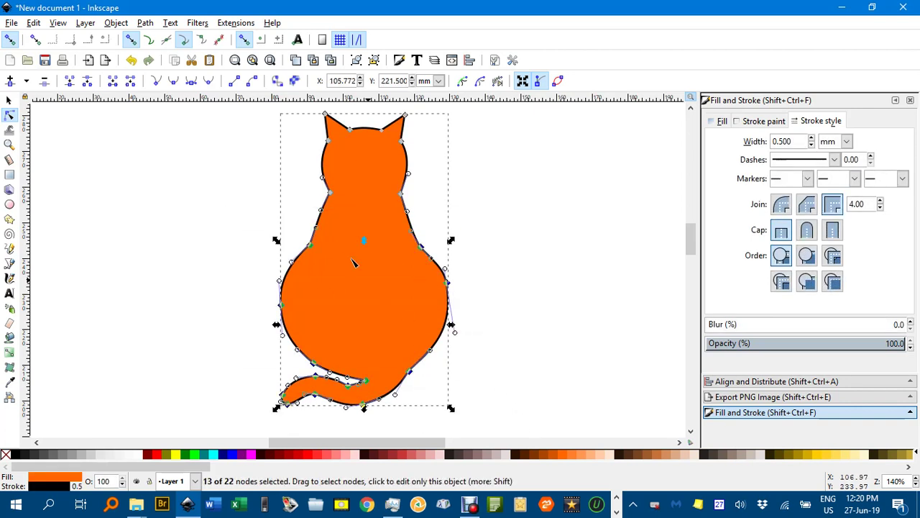
{"action": "left_click", "coordinate": [173, 81]}
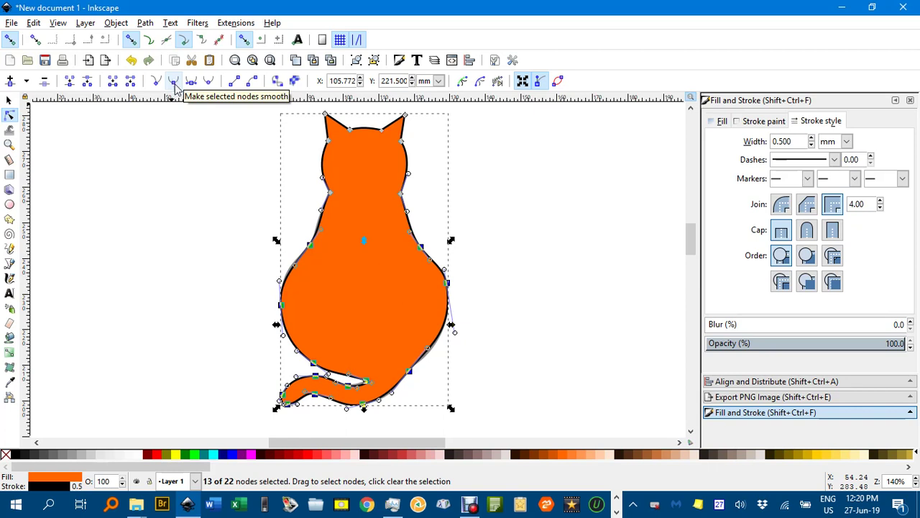
{"action": "left_click", "coordinate": [502, 188]}
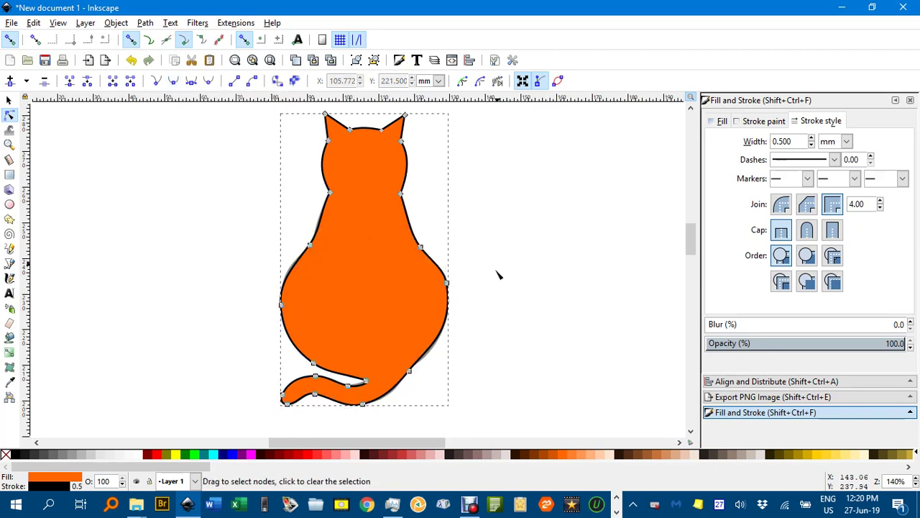
- Reshape the lower right body curve by moving its node and dragging its Bézier handles
{"action": "scroll", "coordinate": [443, 350], "scroll_direction": "up", "scroll_amount": 3, "text": "ctrl"}
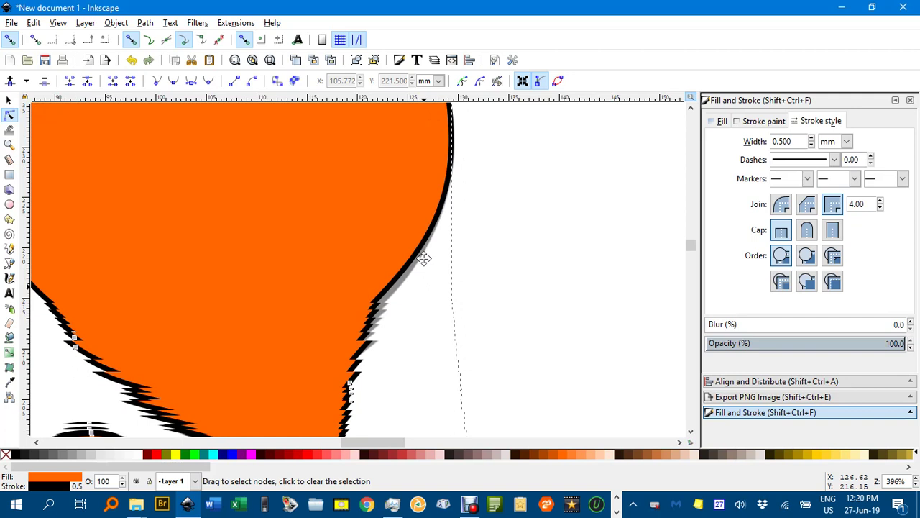
{"action": "left_click", "coordinate": [408, 282]}
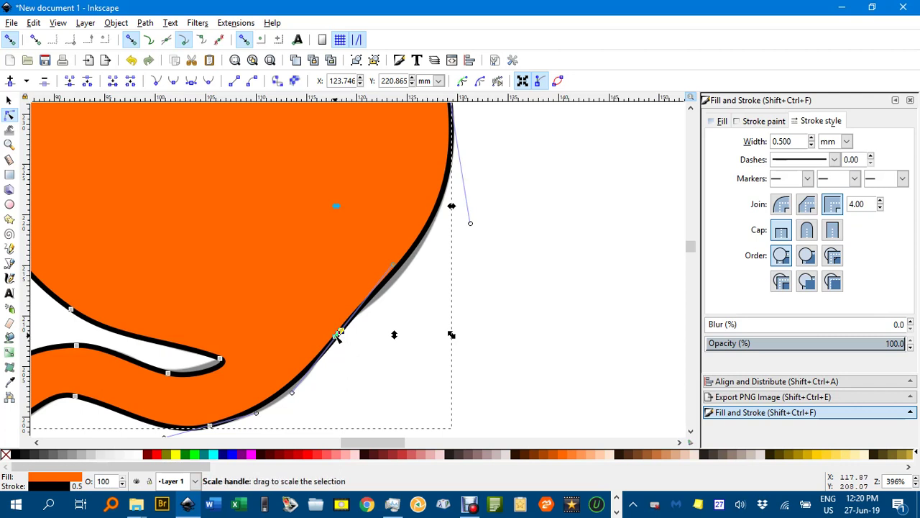
{"action": "mouse_move", "coordinate": [339, 334]}
{"action": "left_mouse_down"}
{"action": "mouse_move", "coordinate": [348, 347]}
{"action": "mouse_move", "coordinate": [341, 344]}
{"action": "left_mouse_up"}
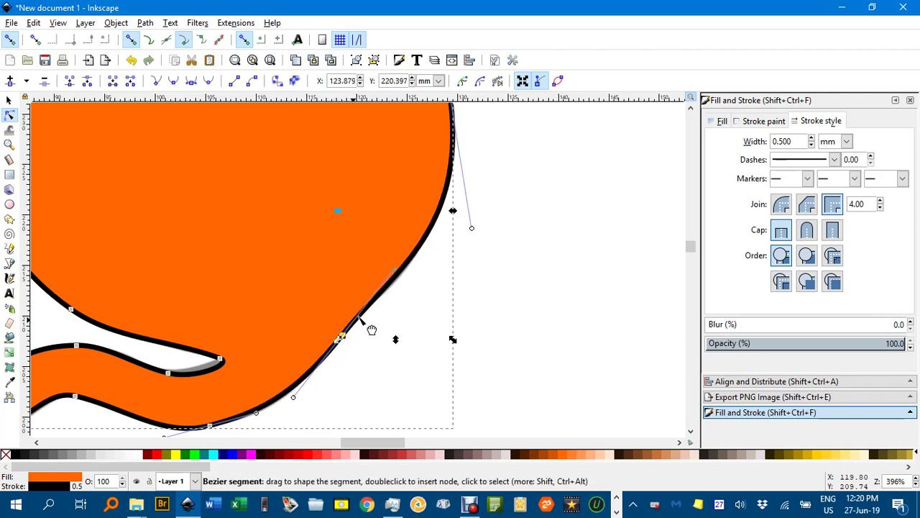
{"action": "mouse_move", "coordinate": [395, 272]}
{"action": "left_mouse_down"}
{"action": "mouse_move", "coordinate": [424, 303]}
{"action": "mouse_move", "coordinate": [409, 272]}
{"action": "left_mouse_up"}
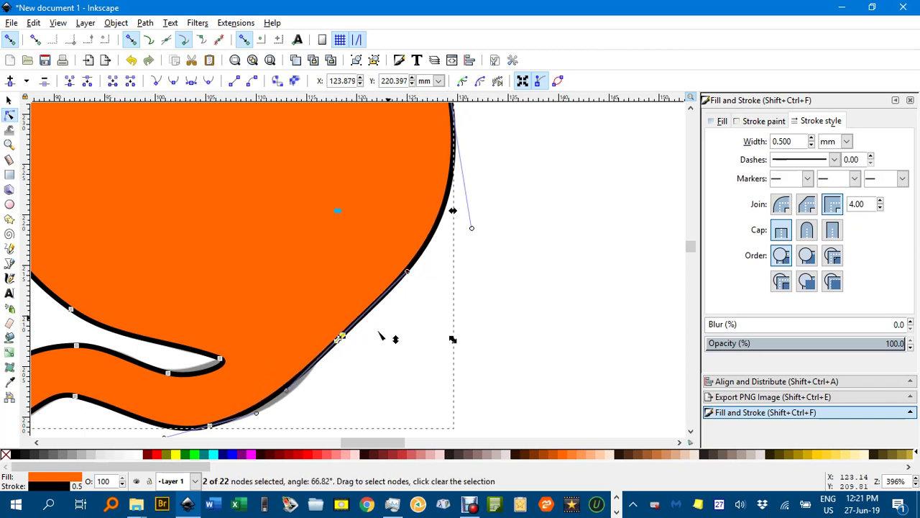
{"action": "left_click_drag", "start_coordinate": [291, 395], "coordinate": [292, 410]}
{"action": "left_click_drag", "start_coordinate": [378, 390], "coordinate": [468, 322]}
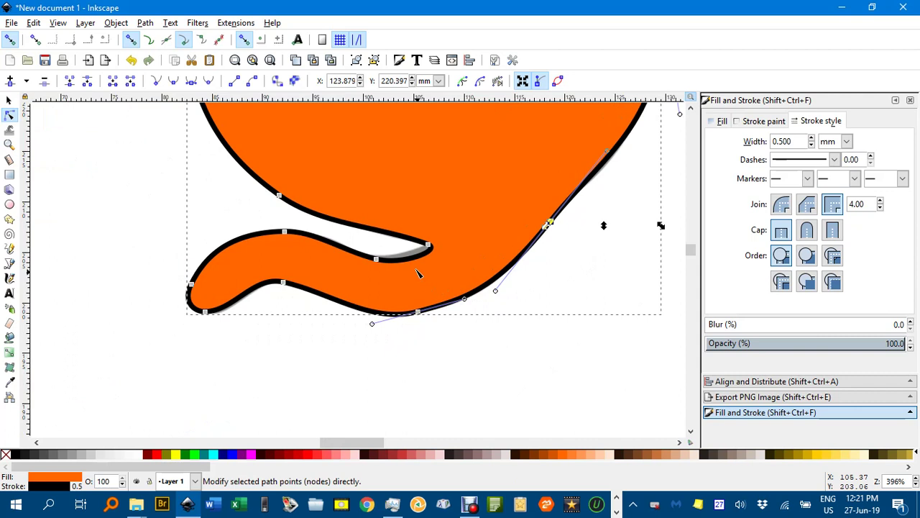
- Make the tail's inner tip node a sharp corner and shift it up and right
{"action": "left_click", "coordinate": [429, 246]}
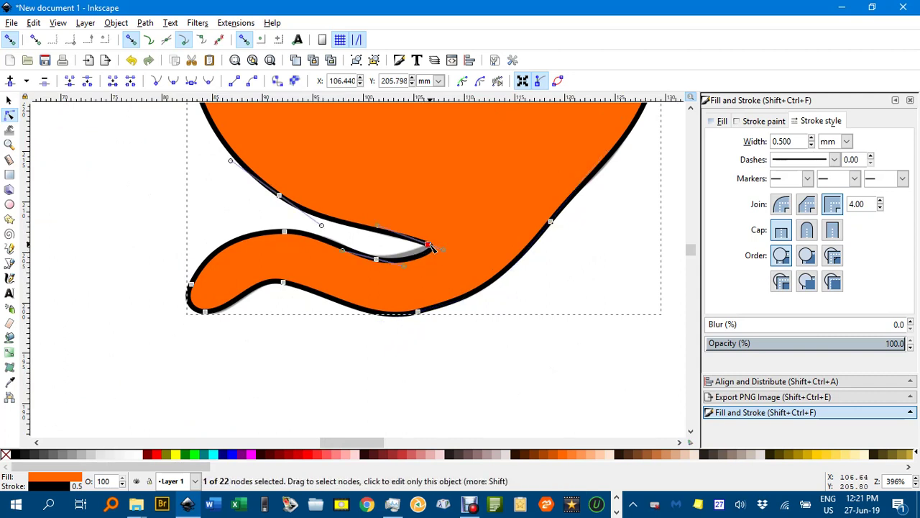
{"action": "left_click", "coordinate": [154, 82]}
{"action": "left_click_drag", "start_coordinate": [431, 248], "coordinate": [377, 261]}
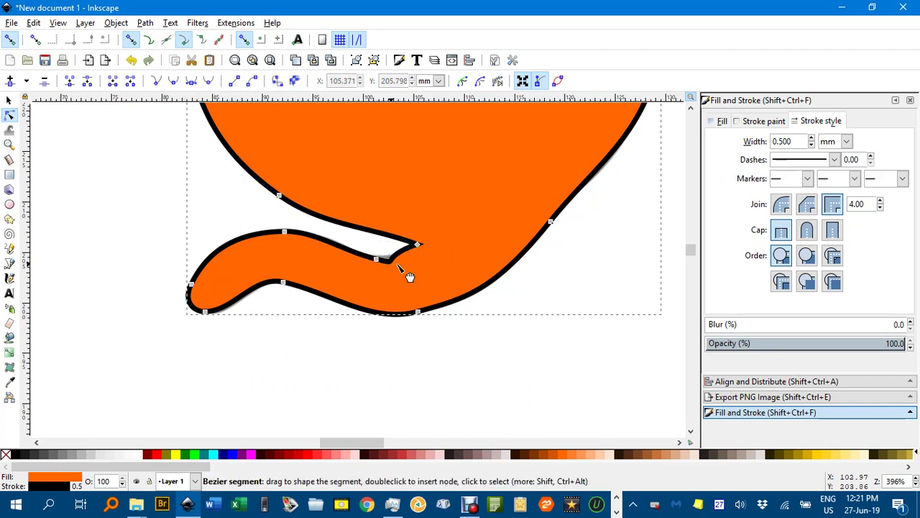
{"action": "left_click", "coordinate": [368, 268]}
- Delete two extra nodes and reshape the inner curve above the tail
{"action": "left_click", "coordinate": [400, 266]}
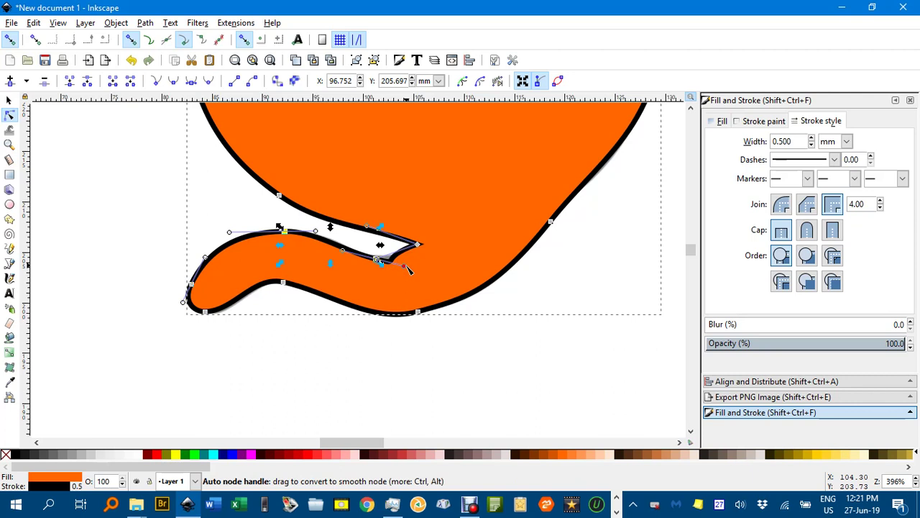
{"action": "left_click_drag", "start_coordinate": [409, 272], "coordinate": [377, 263]}
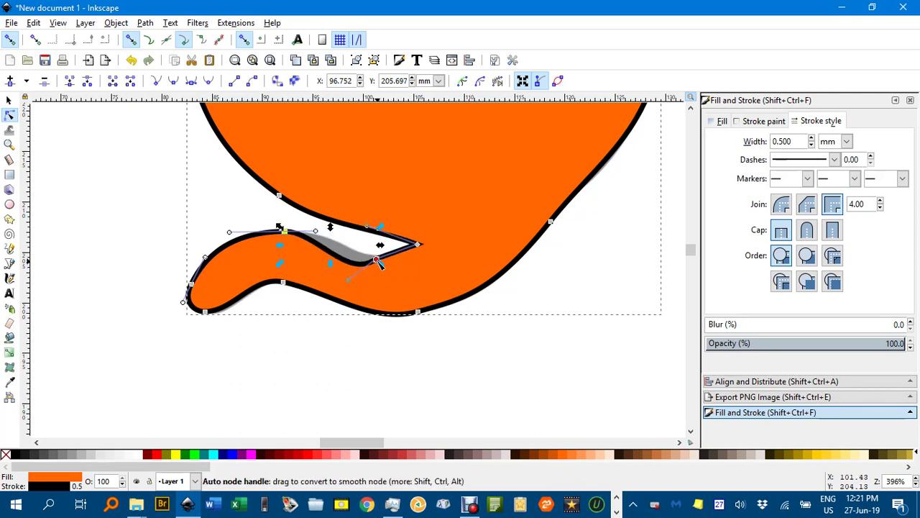
{"action": "key", "text": "Delete"}
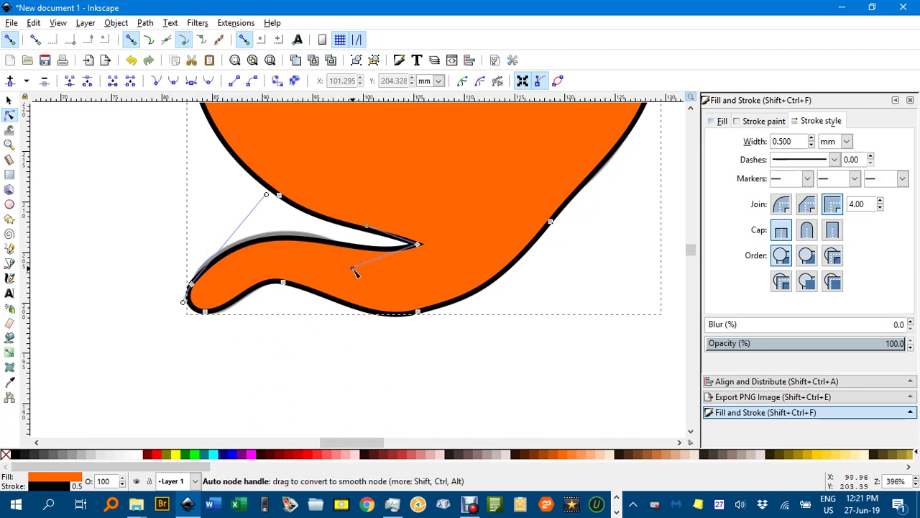
{"action": "mouse_move", "coordinate": [354, 271]}
{"action": "left_mouse_down"}
{"action": "mouse_move", "coordinate": [345, 265]}
{"action": "mouse_move", "coordinate": [358, 275]}
{"action": "left_mouse_up"}
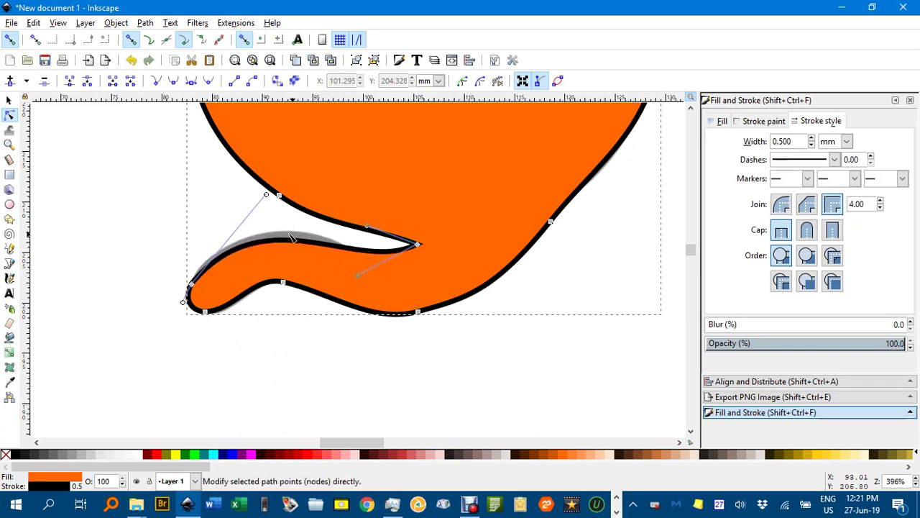
{"action": "mouse_move", "coordinate": [266, 194]}
{"action": "left_mouse_down"}
{"action": "mouse_move", "coordinate": [273, 199]}
{"action": "mouse_move", "coordinate": [245, 175]}
{"action": "mouse_move", "coordinate": [259, 180]}
{"action": "left_mouse_up"}
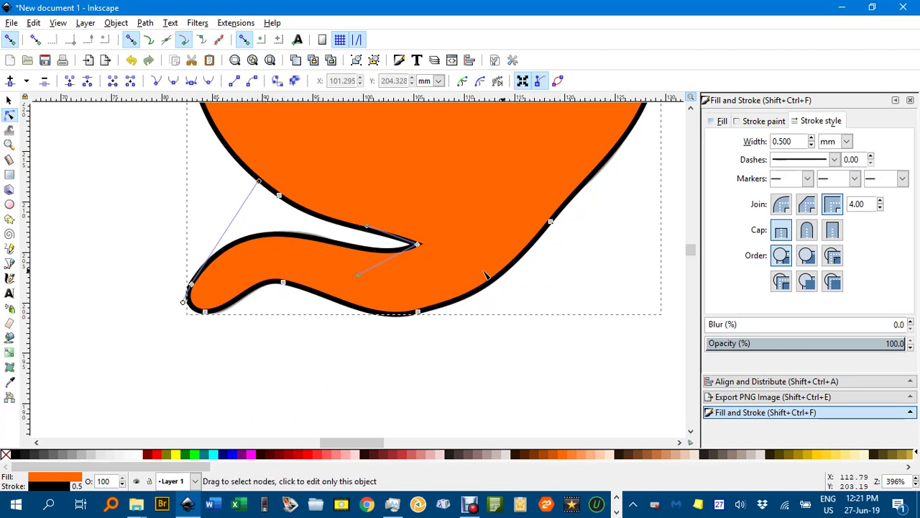
- Give the outline round stroke joins, then deselect the cat
{"action": "left_click", "coordinate": [417, 245]}
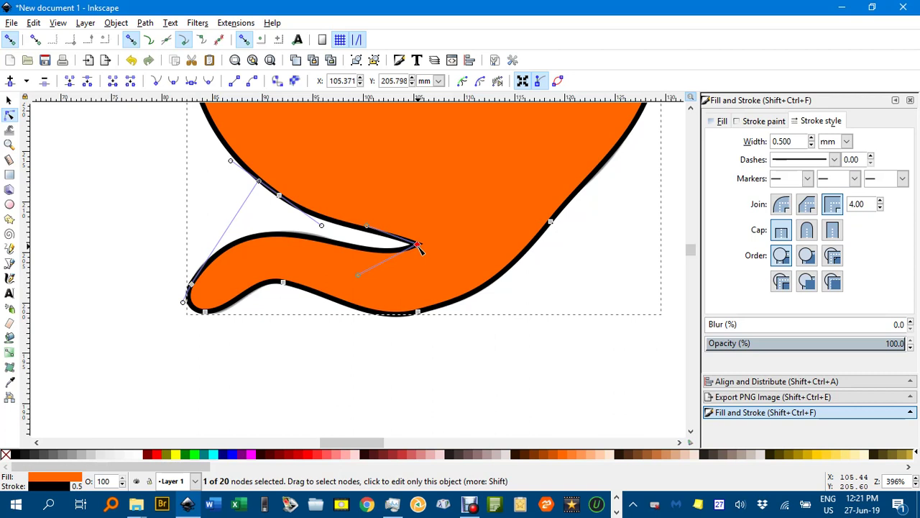
{"action": "left_click", "coordinate": [782, 205]}
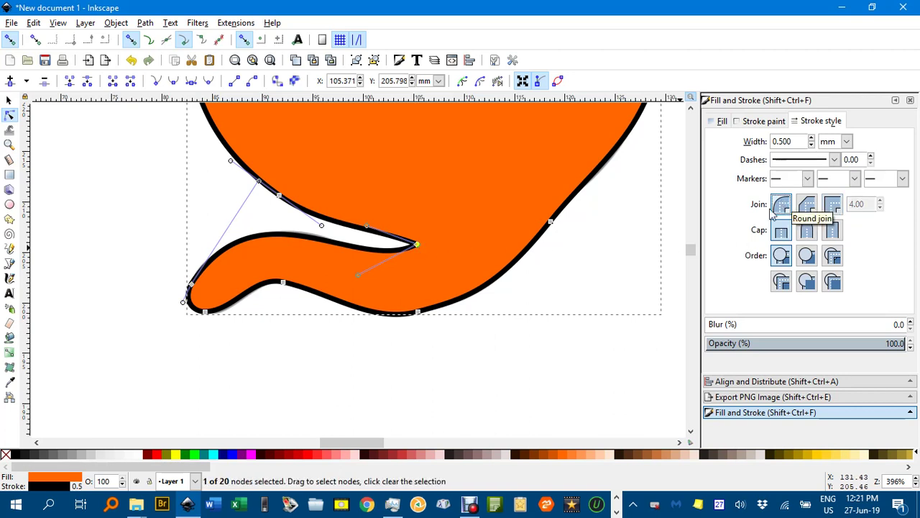
{"action": "left_click", "coordinate": [556, 281]}
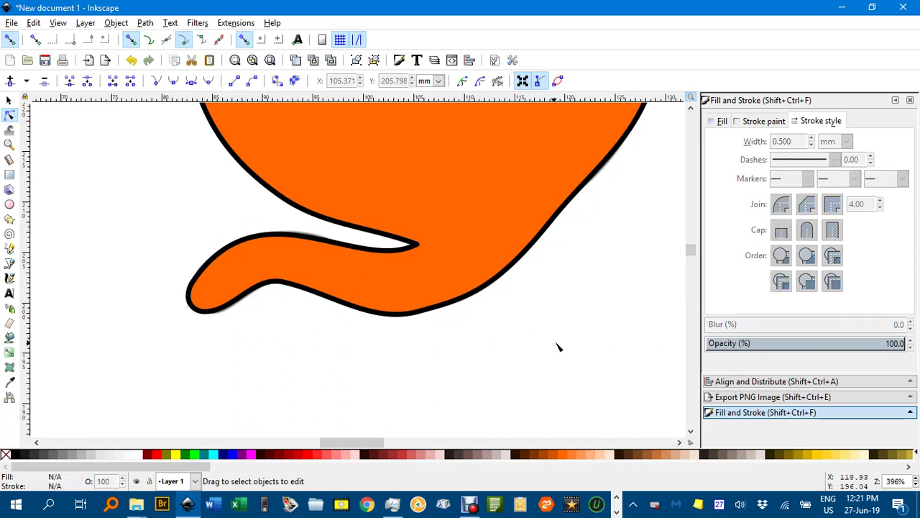
- Bend the left neck and shoulder edge and adjust its node's handle to match the tracing
{"action": "scroll", "coordinate": [575, 288], "scroll_direction": "down", "scroll_amount": 2}
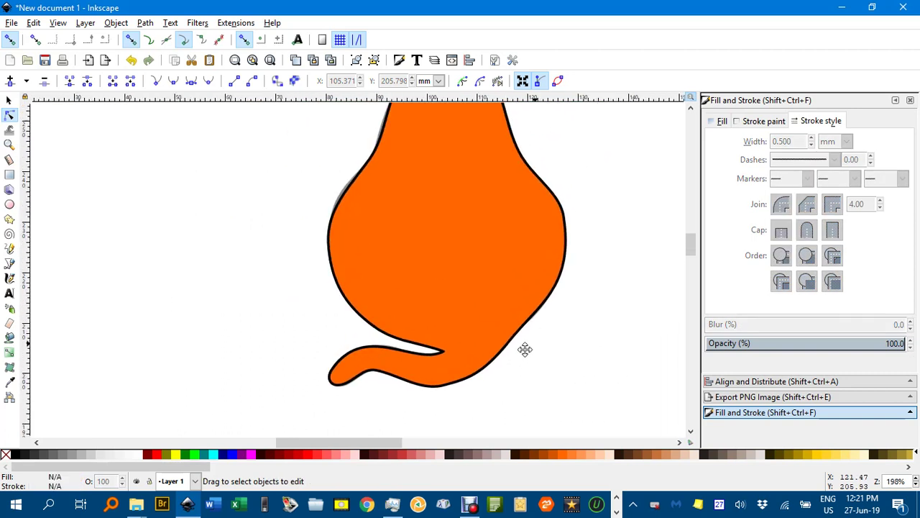
{"action": "scroll", "coordinate": [344, 251], "scroll_direction": "up", "scroll_amount": 2}
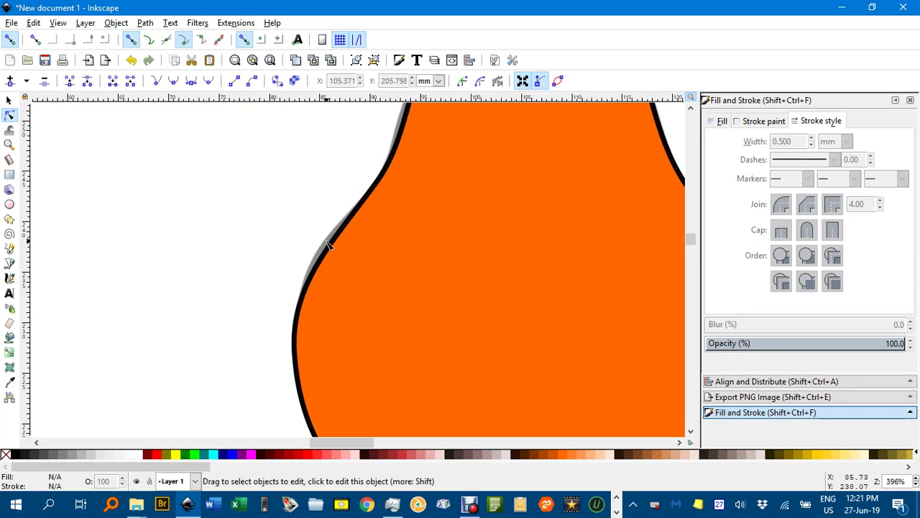
{"action": "left_click", "coordinate": [340, 246]}
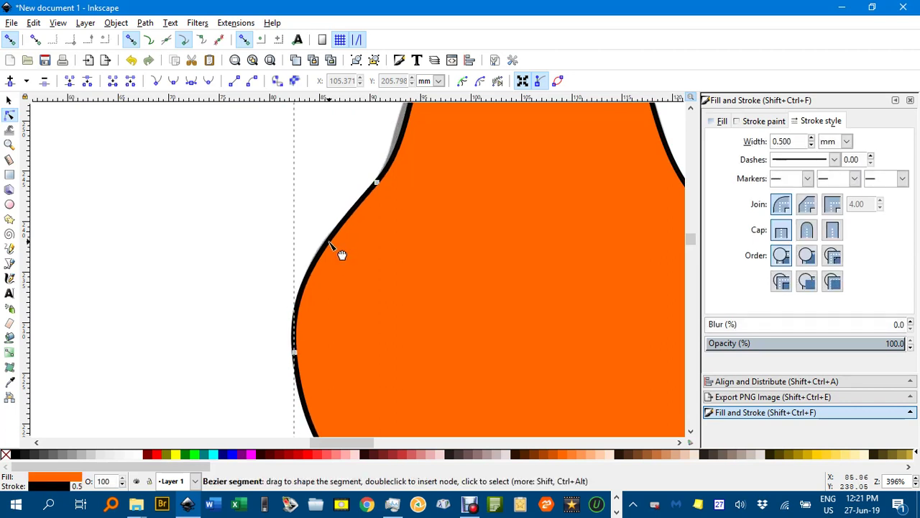
{"action": "scroll", "coordinate": [429, 308], "scroll_direction": "up", "scroll_amount": 5}
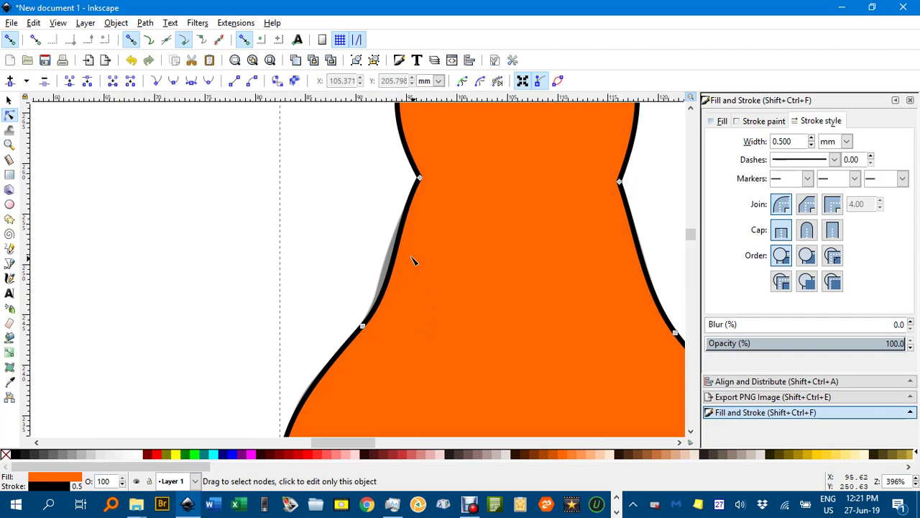
{"action": "left_click_drag", "start_coordinate": [409, 271], "coordinate": [403, 290]}
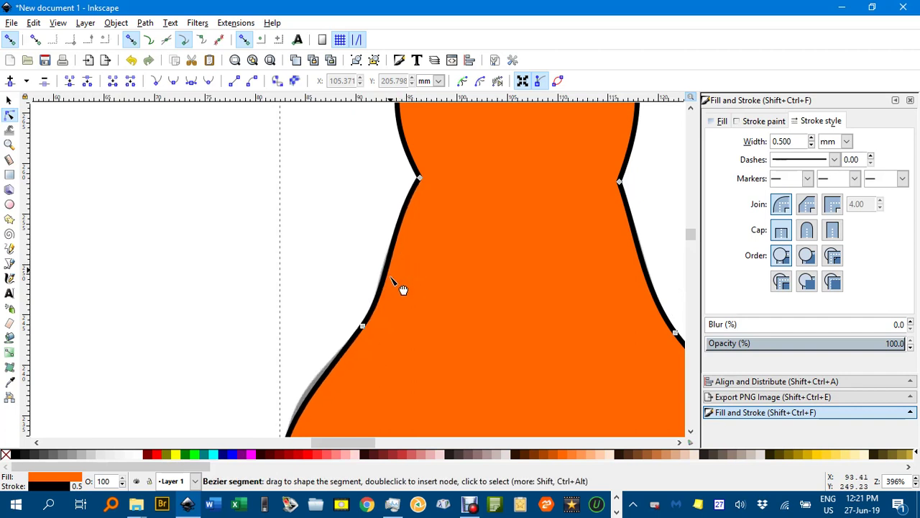
{"action": "left_click", "coordinate": [363, 326]}
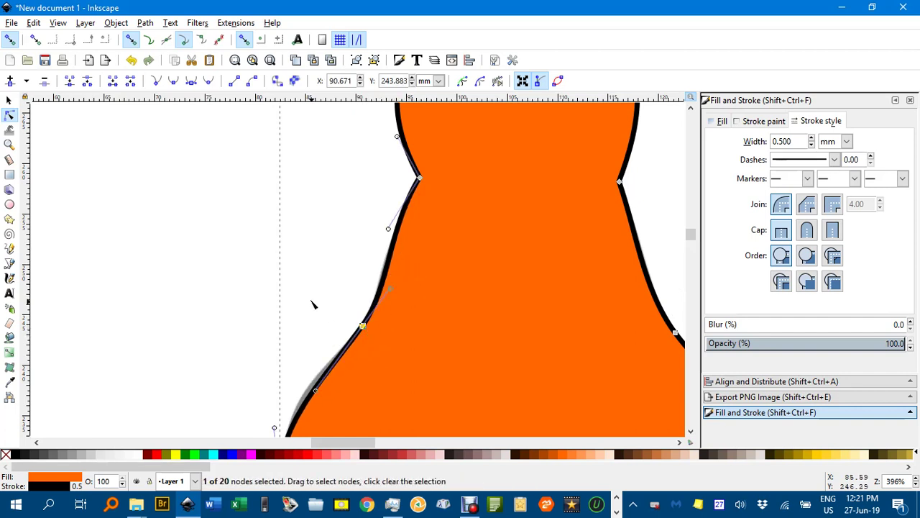
{"action": "scroll", "coordinate": [405, 326], "scroll_direction": "down", "scroll_amount": 2}
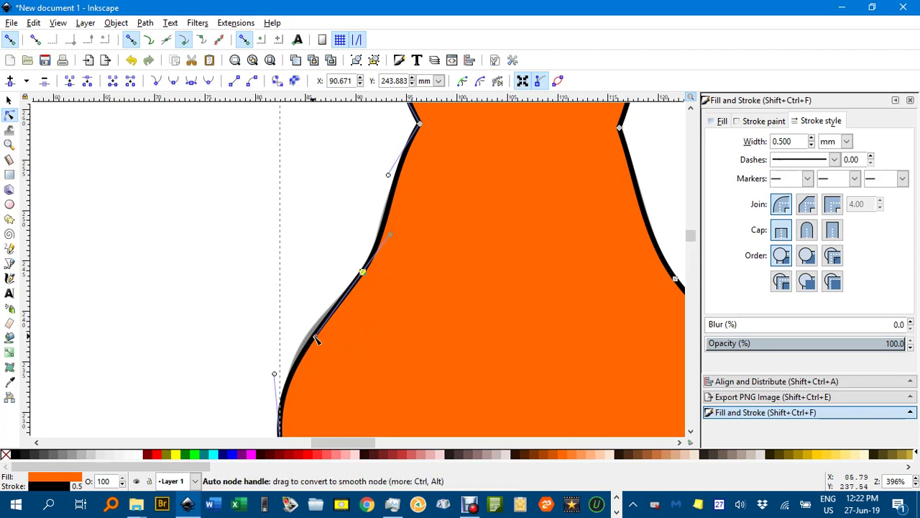
{"action": "left_click_drag", "start_coordinate": [314, 340], "coordinate": [304, 337]}
{"action": "scroll", "coordinate": [309, 322], "scroll_direction": "down", "scroll_amount": 3}
{"action": "scroll", "coordinate": [309, 321], "scroll_direction": "down", "scroll_amount": 4}
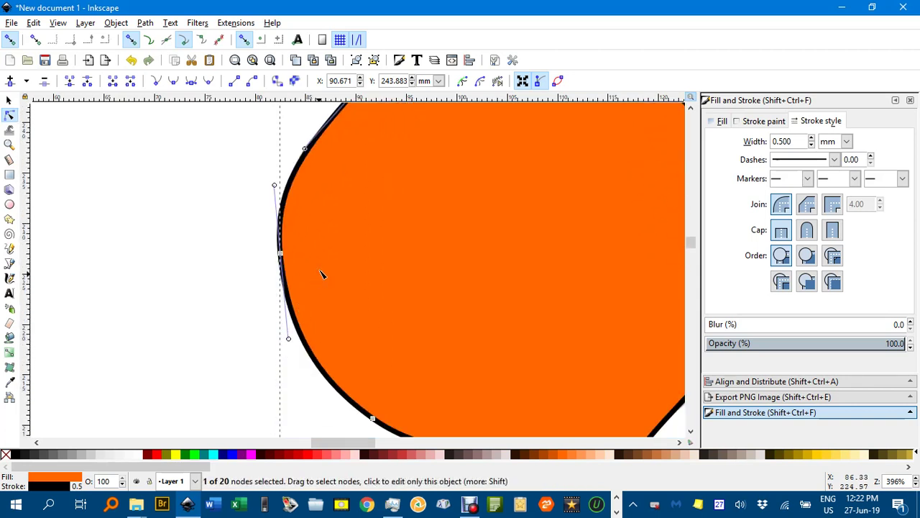
{"action": "scroll", "coordinate": [323, 274], "scroll_direction": "down", "scroll_amount": 1}
{"action": "scroll", "coordinate": [341, 263], "scroll_direction": "down", "scroll_amount": 2}
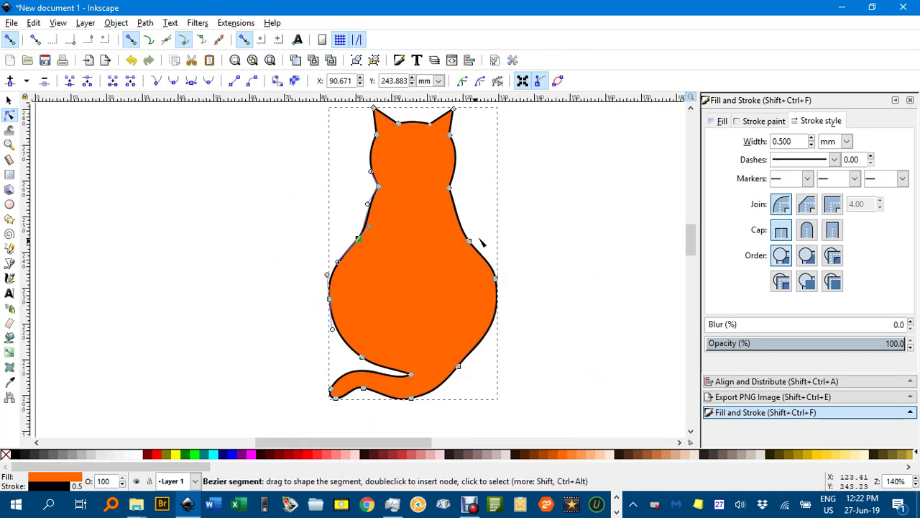
- Return to the Selector tool, clear the selection, and pan the cat slightly lower
{"action": "left_click", "coordinate": [10, 101]}
{"action": "left_click", "coordinate": [158, 163]}
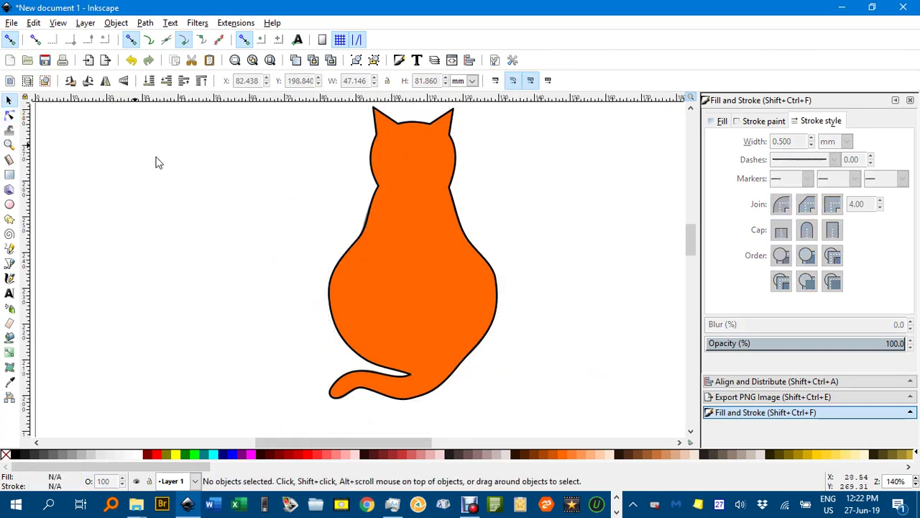
{"action": "left_click_drag", "start_coordinate": [220, 190], "coordinate": [213, 205]}
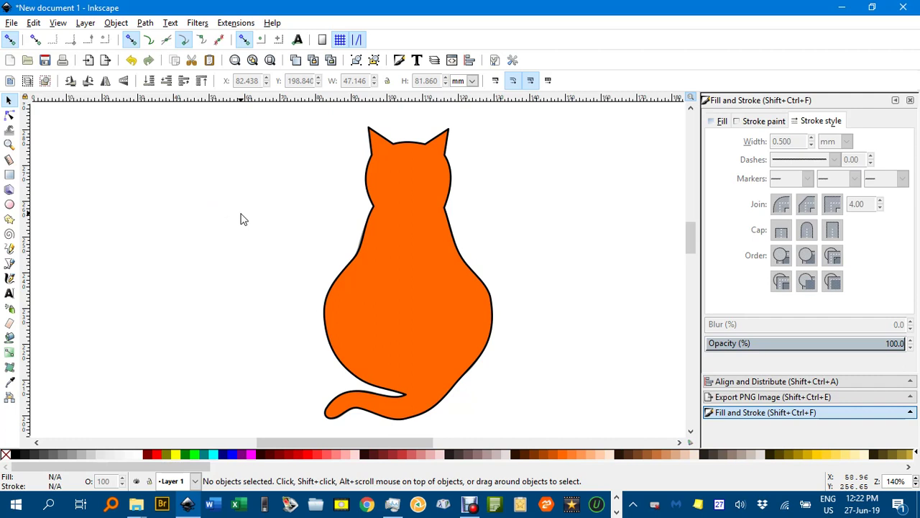